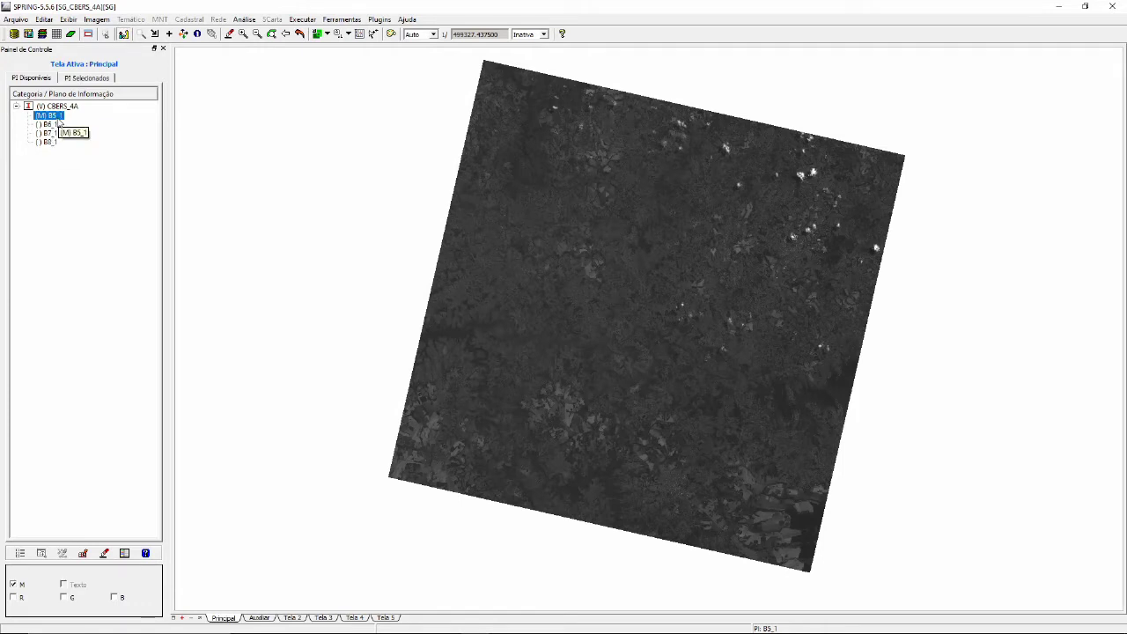
Select band B5_1 of CBERS_4A and open the Contrast tool for it, moving its window off the image
left_click(52, 124)
left_click(58, 134)
left_click(55, 143)
left_click(54, 116)
left_click(300, 34)
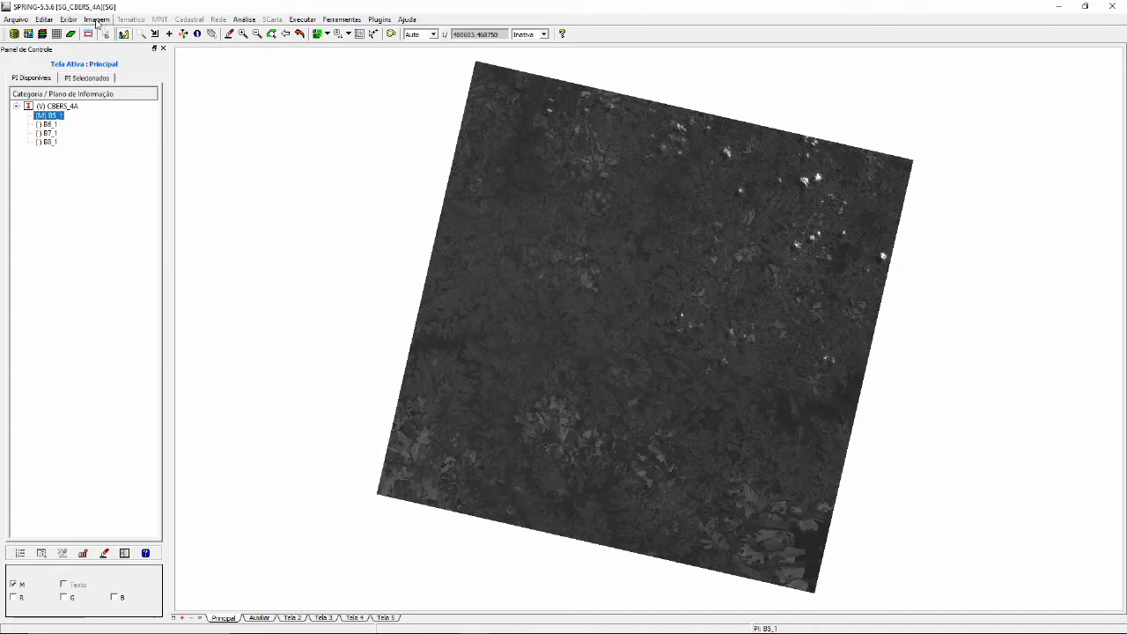
left_click(97, 21)
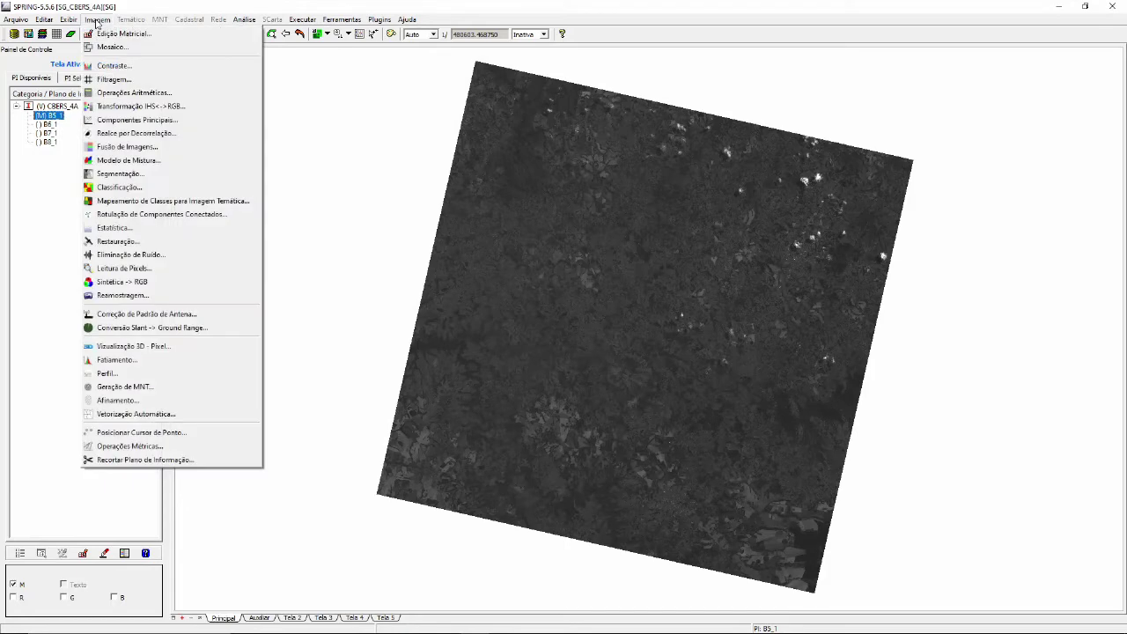
left_click(152, 71)
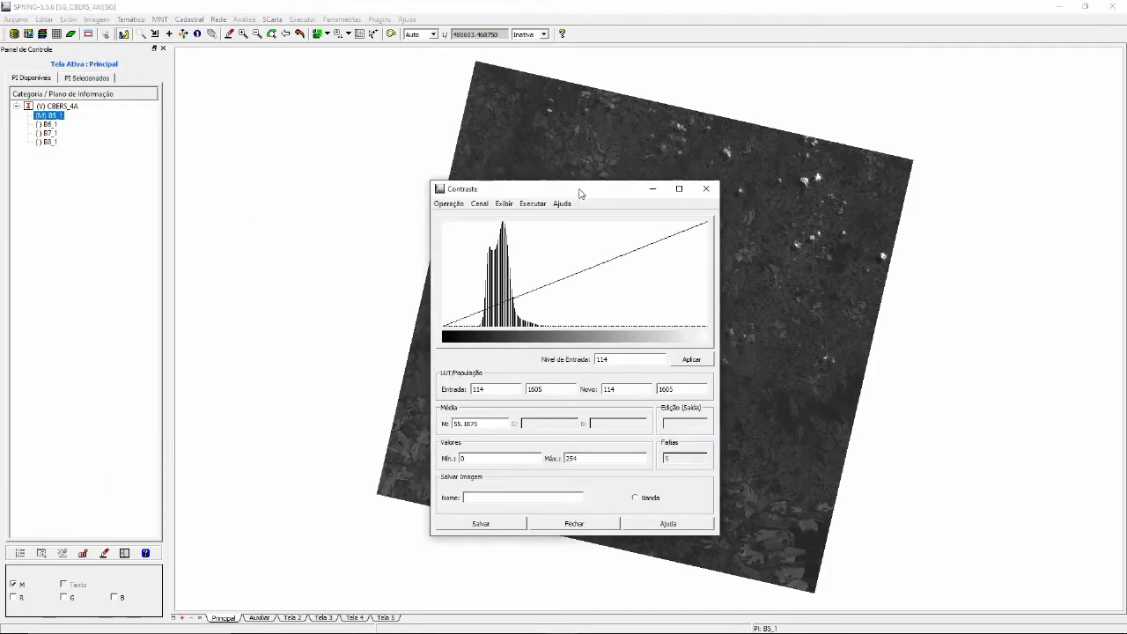
left_click_drag(579, 193, 254, 53)
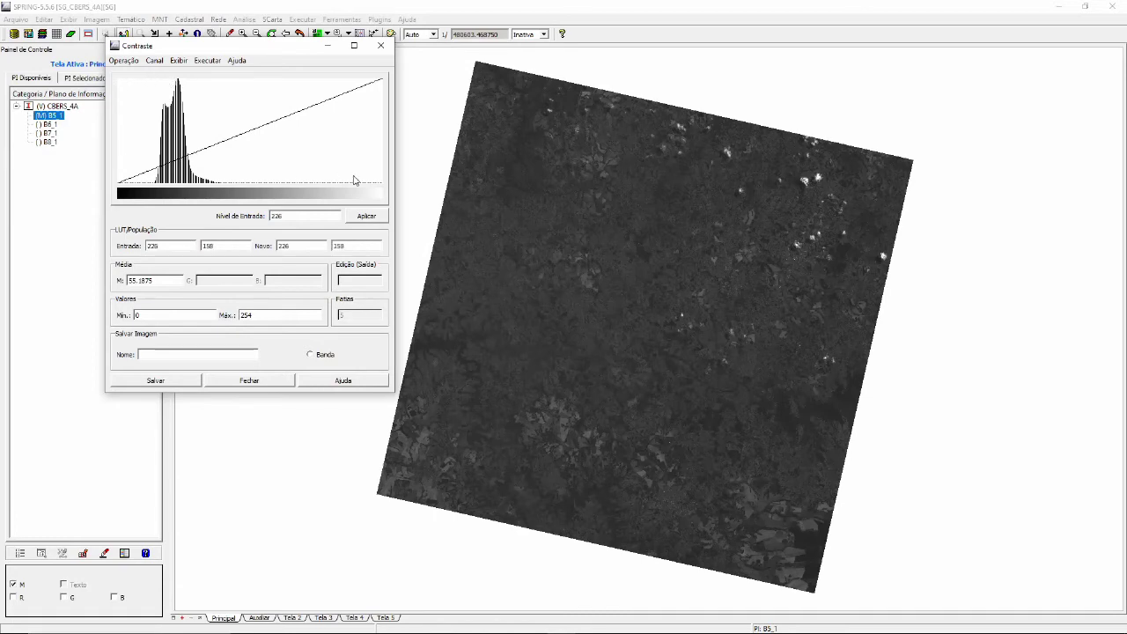
Preview a linear stretch of B5_1 with minimum 30 and maximum 99, and switch the contrast operation to Equalizar Histograma
left_click(146, 161)
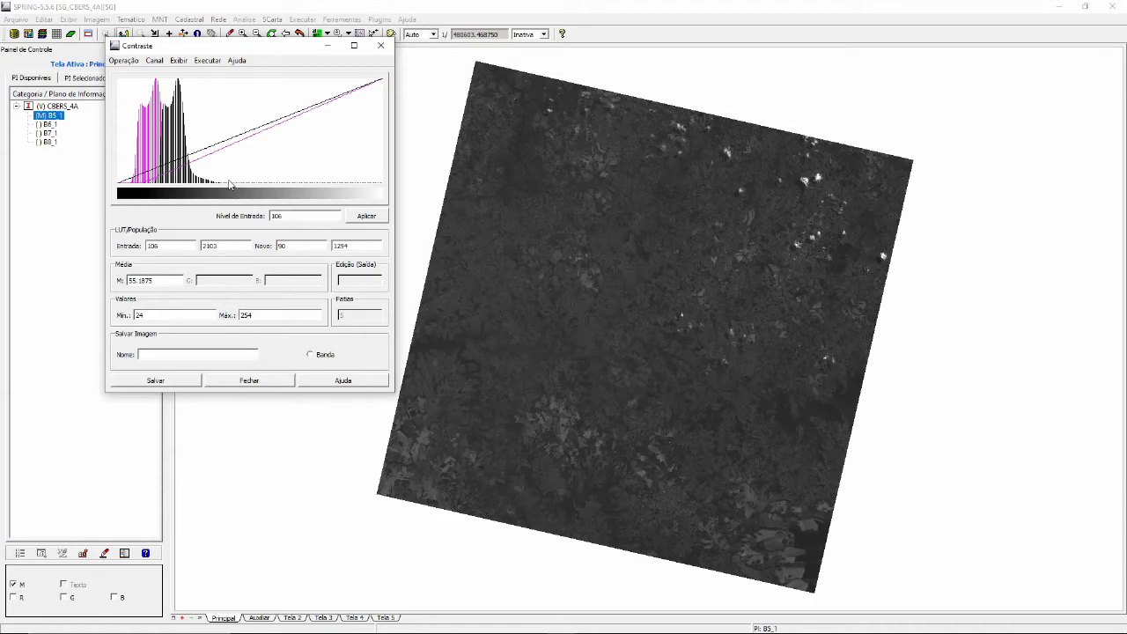
right_click(220, 82)
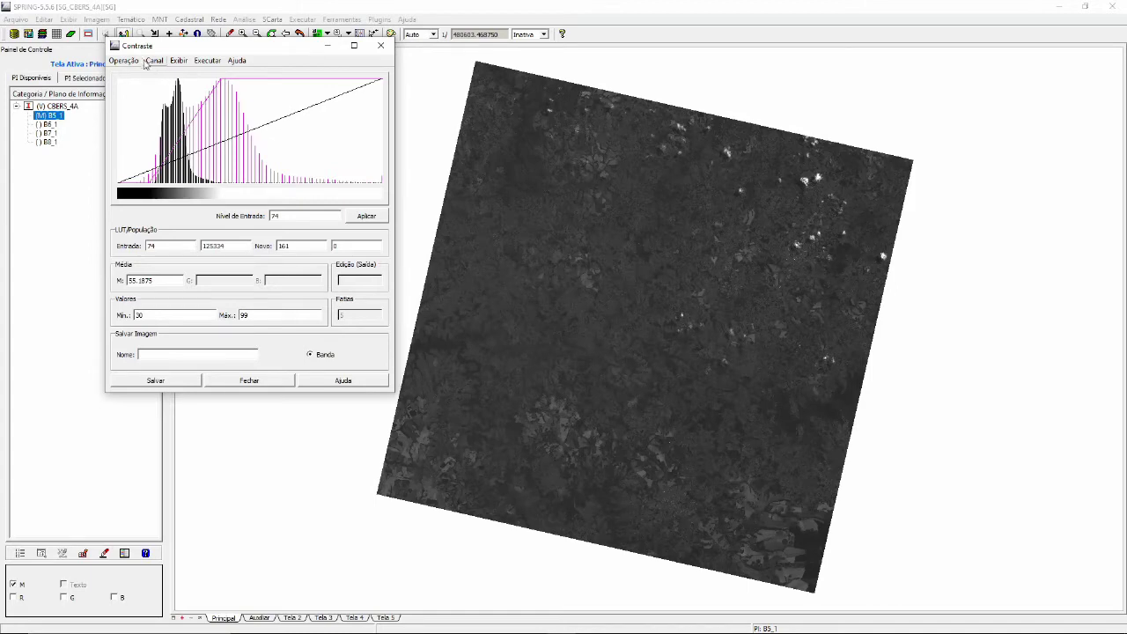
left_click(136, 61)
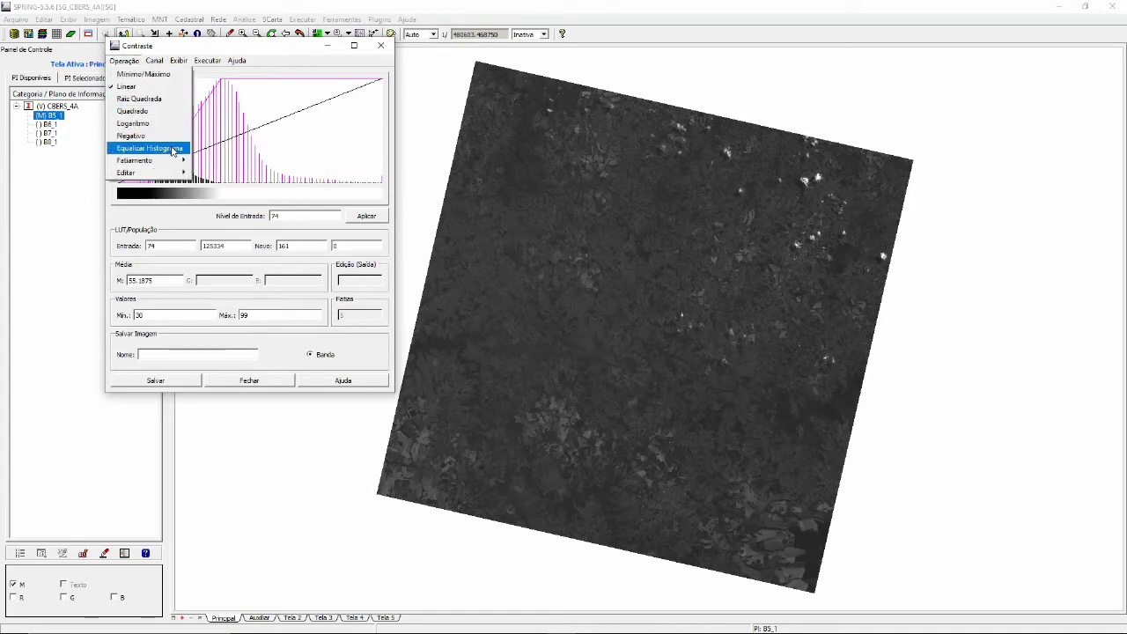
mouse_move(176, 174)
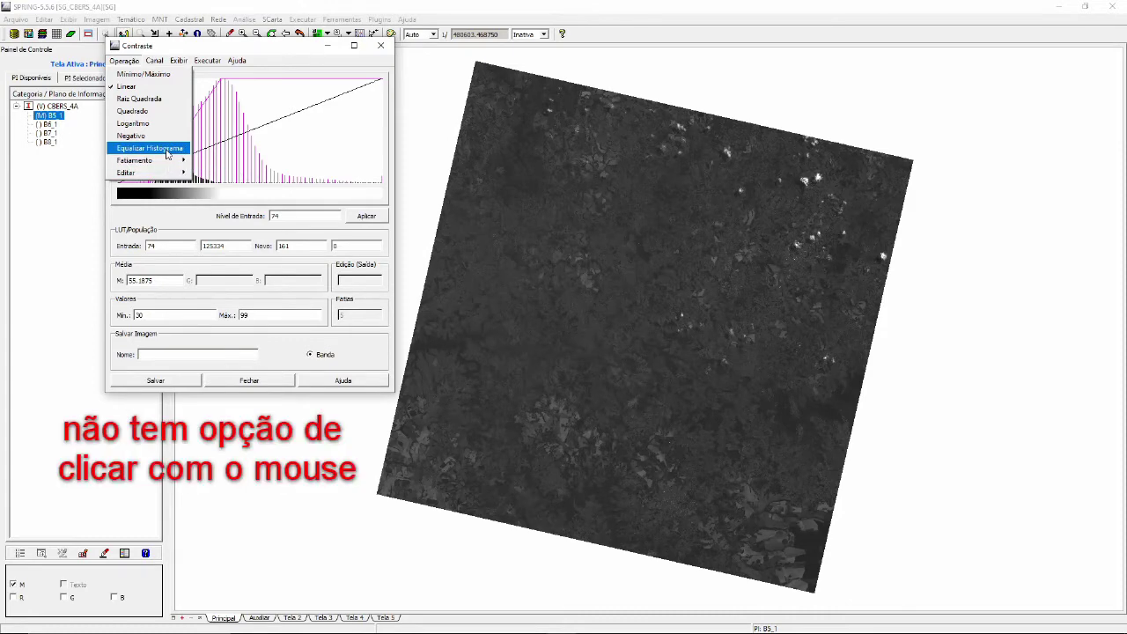
key("Return")
left_click(151, 163)
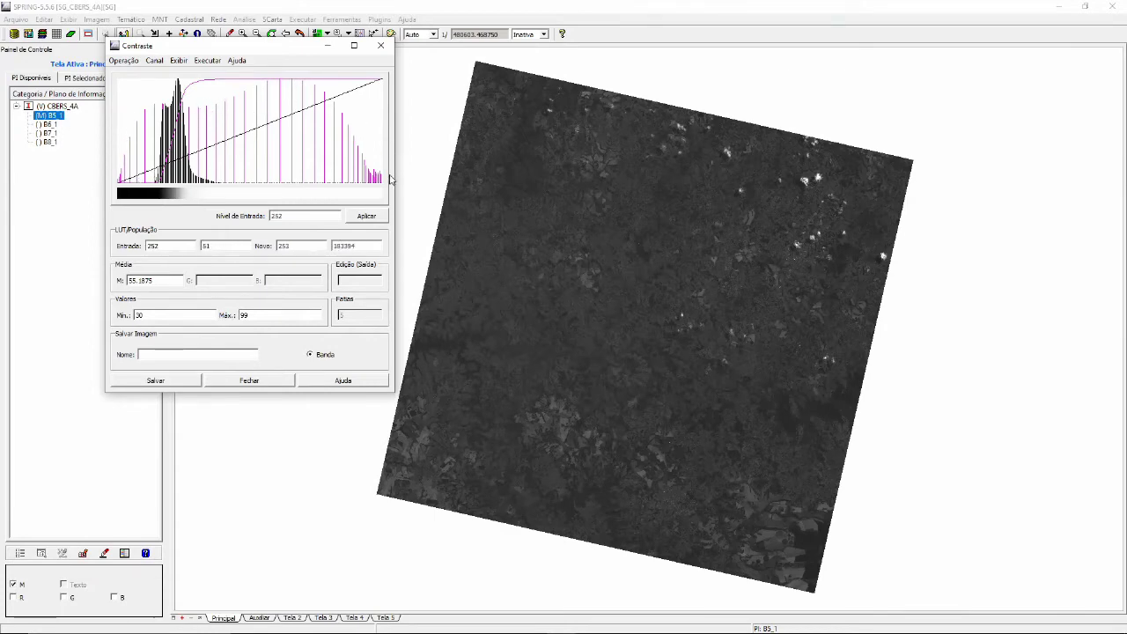
Reshape the contrast curve by moving its middle point to about 113/156, its lower point to about 24/77, and its upper point slightly down
left_click(124, 60)
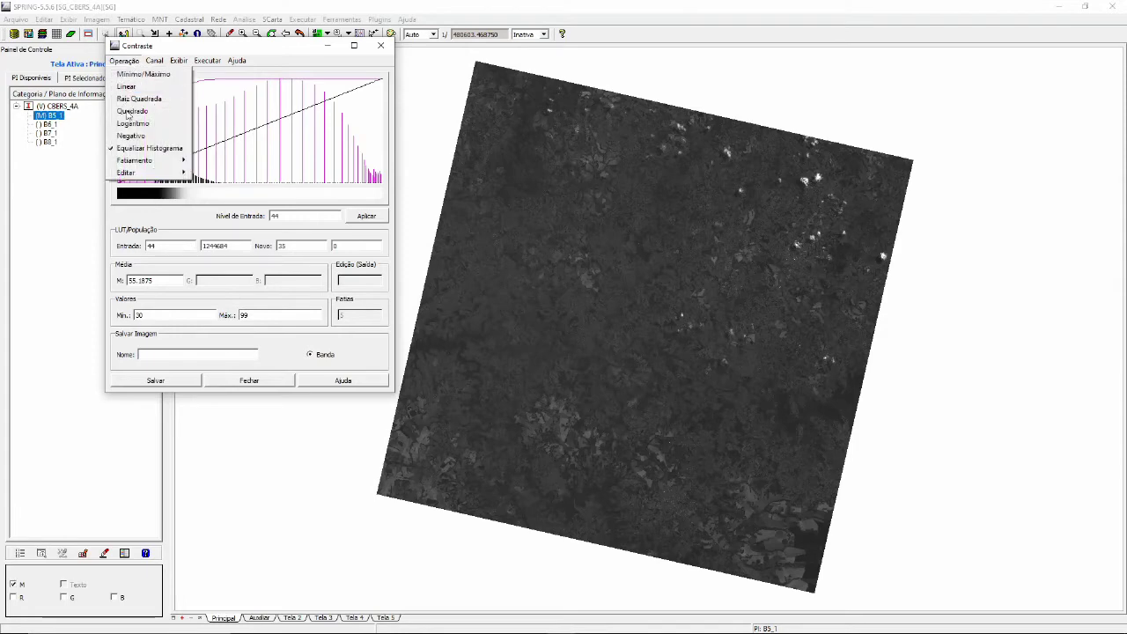
mouse_move(127, 174)
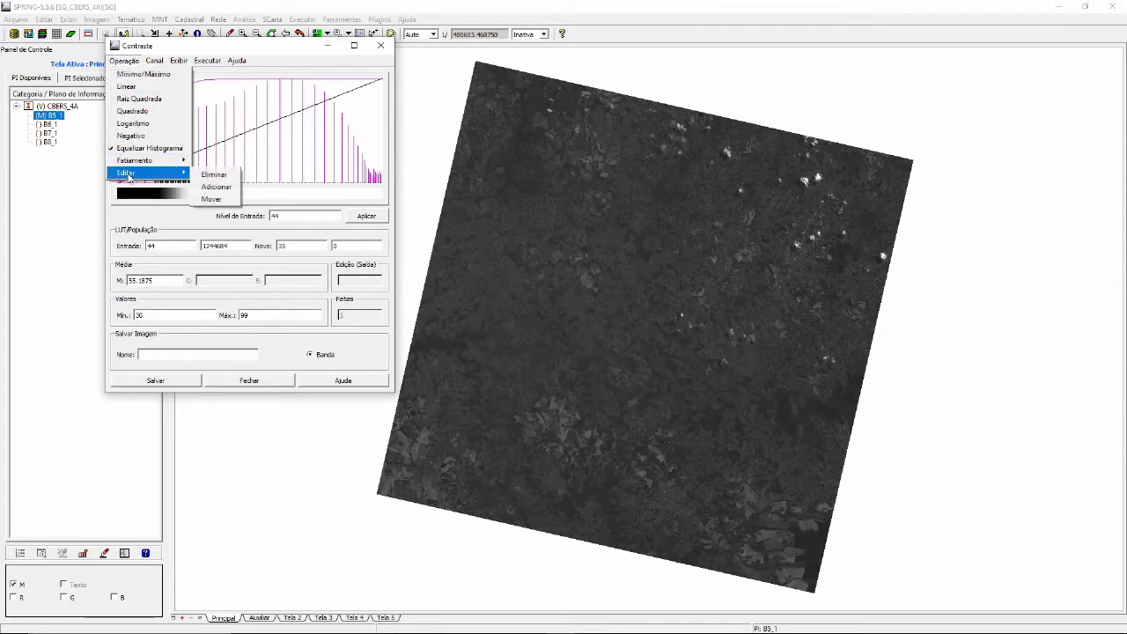
left_click(217, 199)
left_click_drag(249, 131, 235, 118)
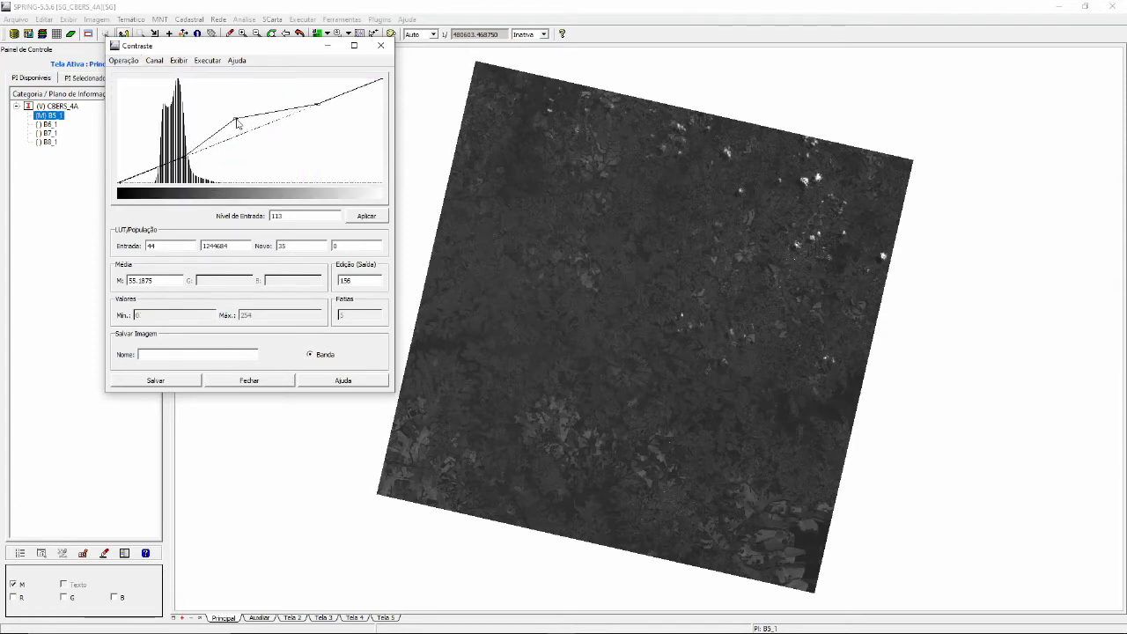
left_click_drag(183, 160, 142, 151)
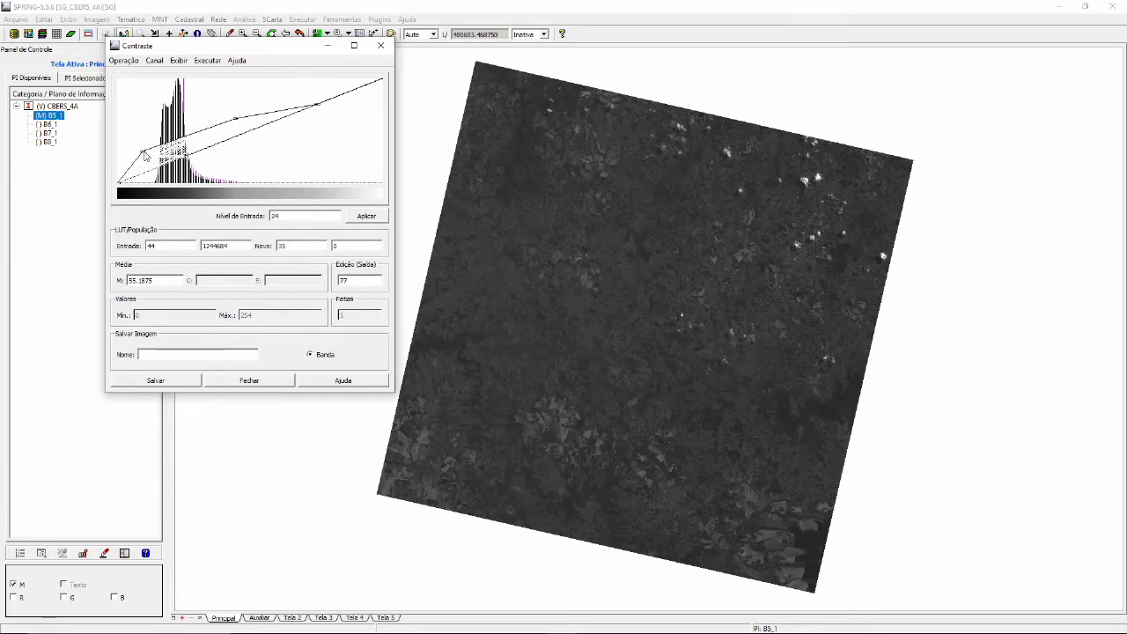
left_click_drag(317, 106, 327, 127)
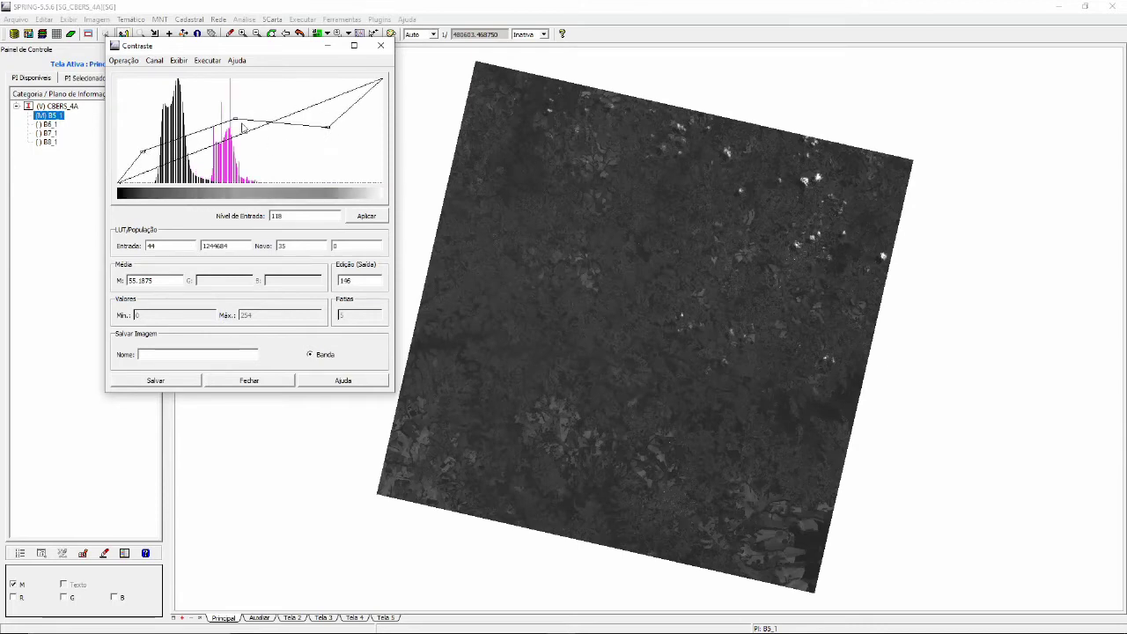
Apply a Linear contrast stretch to B5_1 with minimum 34 and maximum 98
left_click(129, 61)
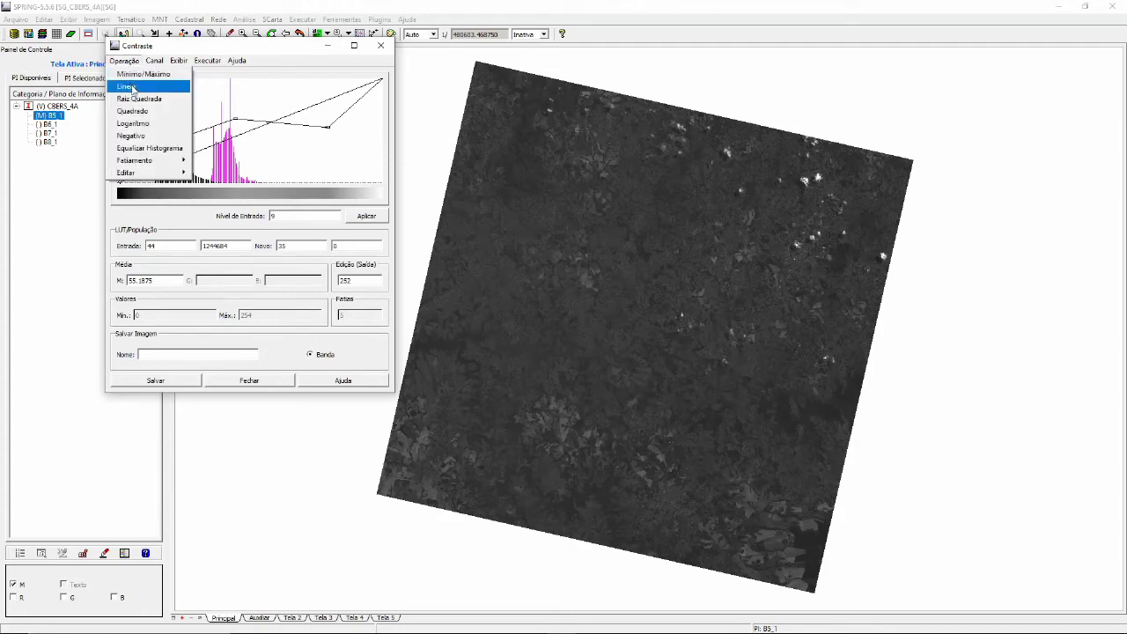
left_click(128, 88)
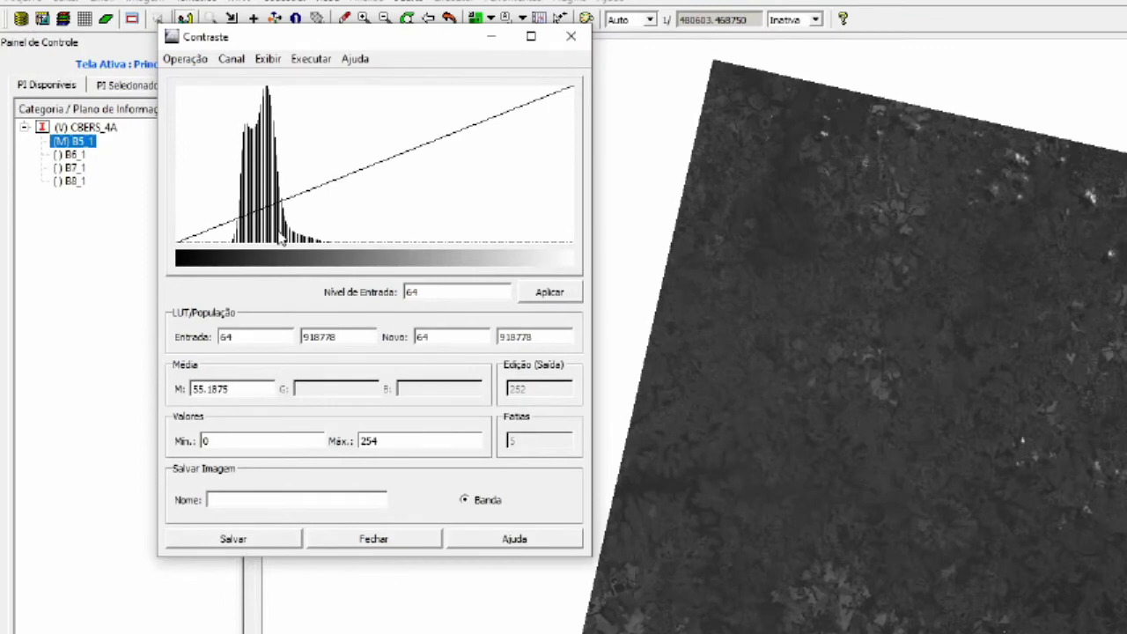
left_click(232, 249)
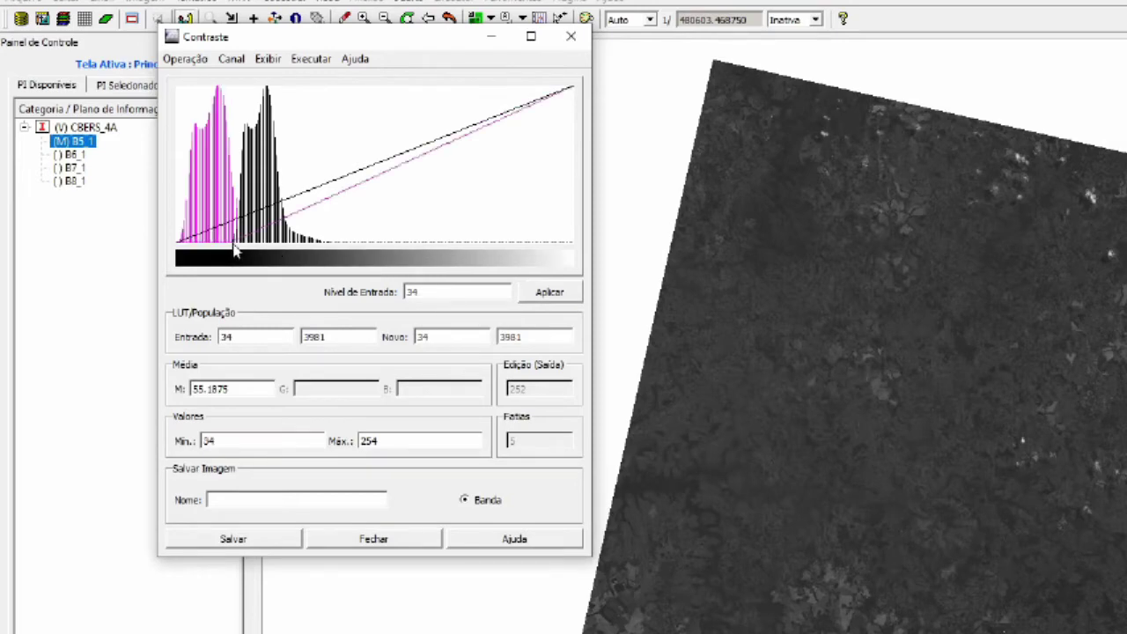
right_click(327, 247)
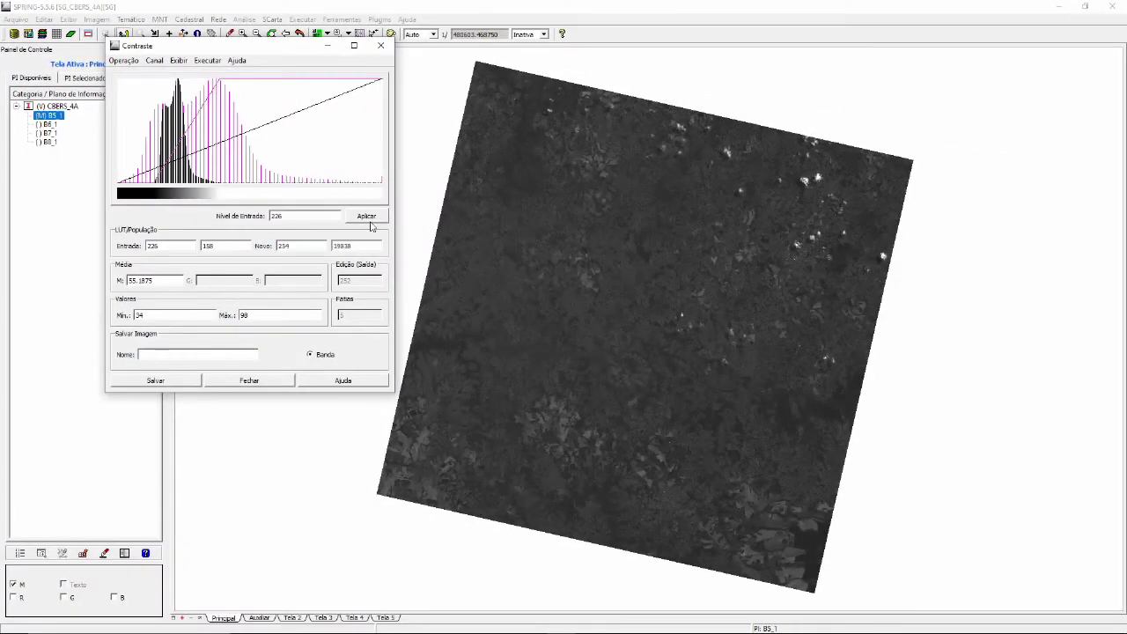
left_click(367, 217)
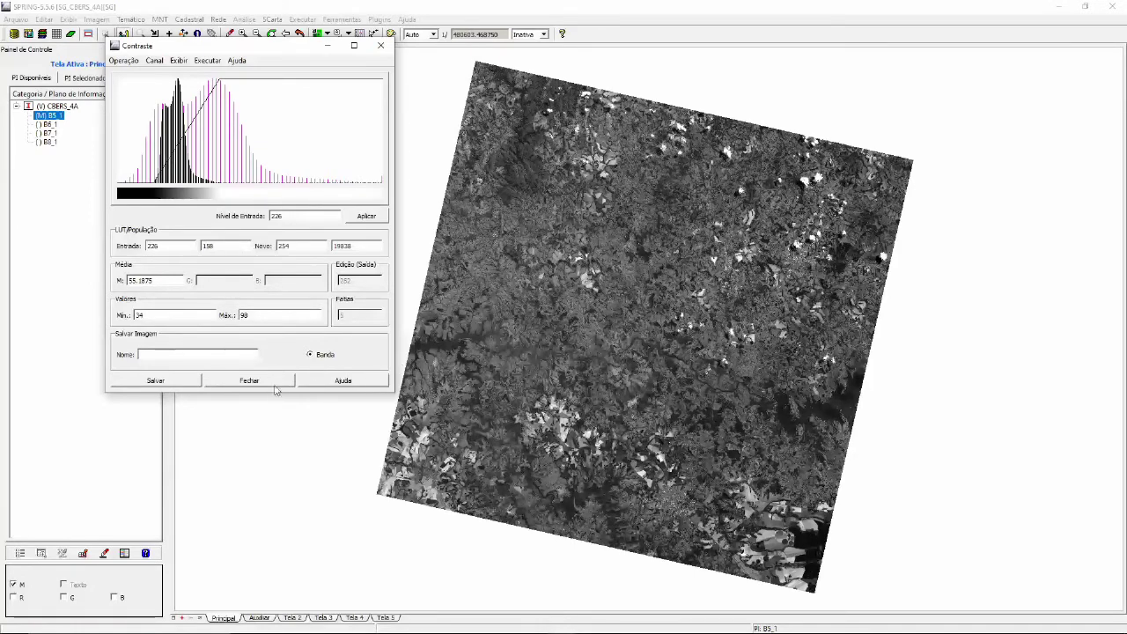
Save the stretched image as B5_CONTRASTE and close the Contrast tool without keeping the contrast applied to B5_1
left_click(237, 355)
type("_")
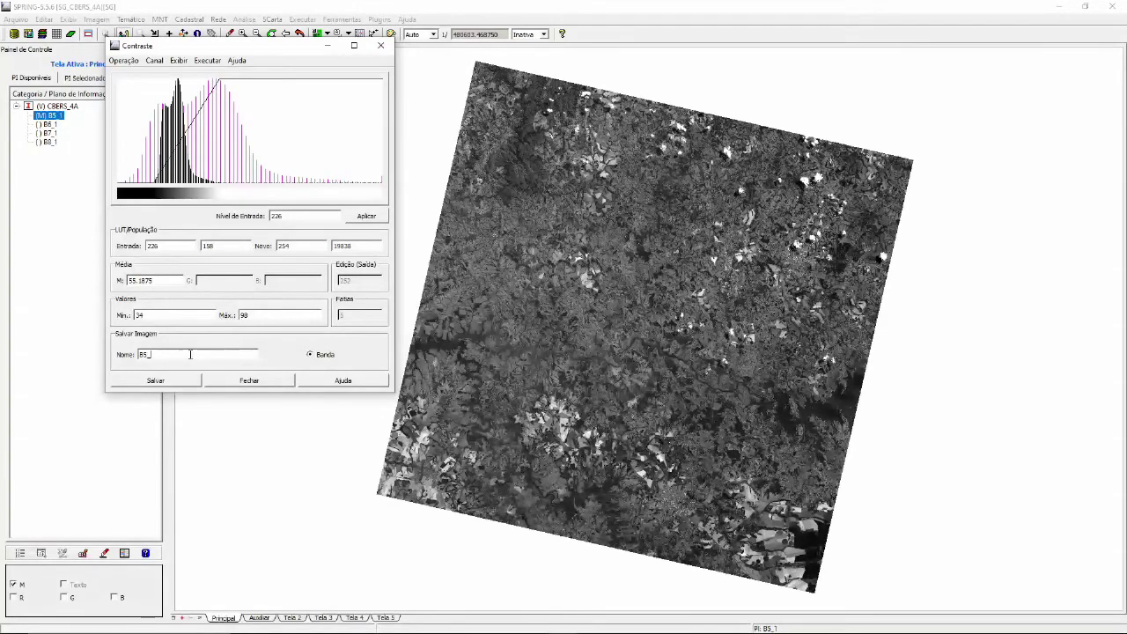
type("CONTRA")
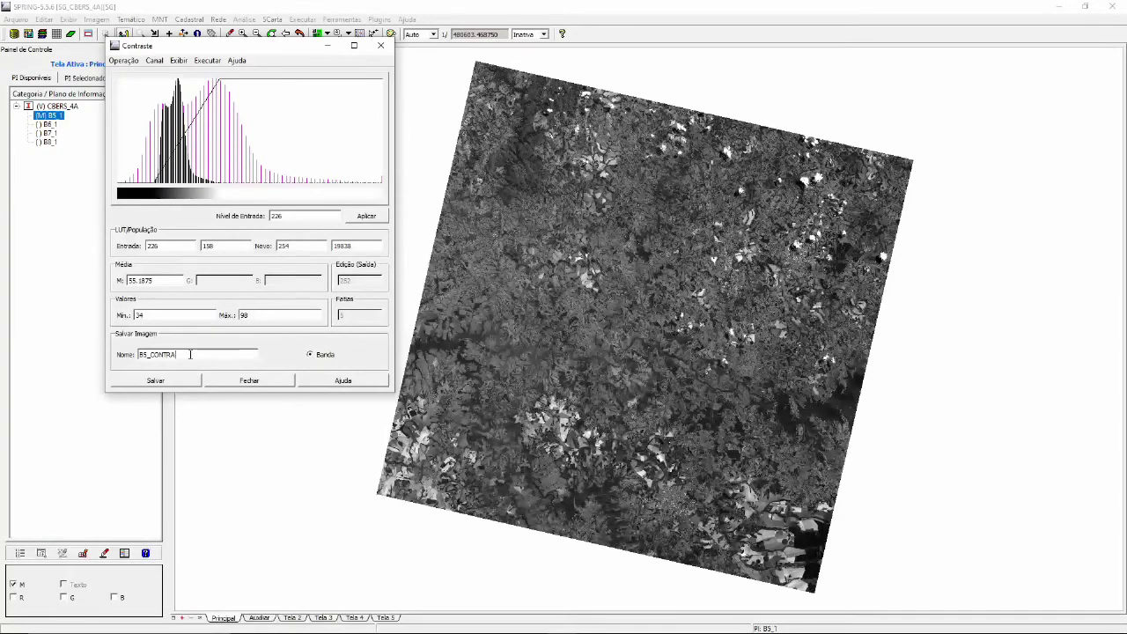
type("STE")
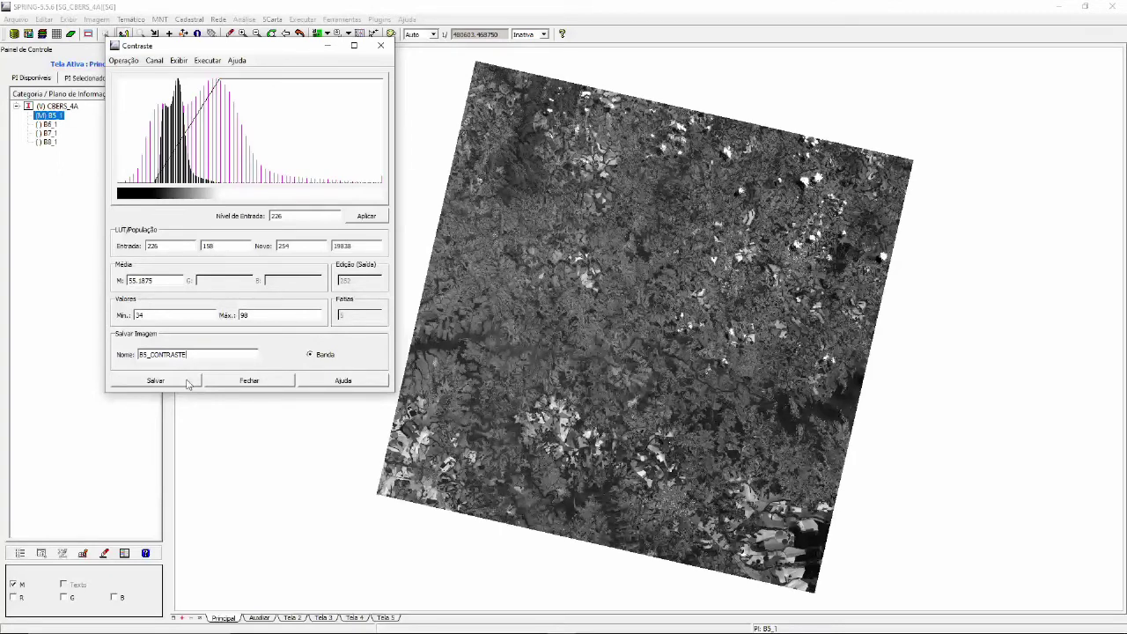
left_click(187, 383)
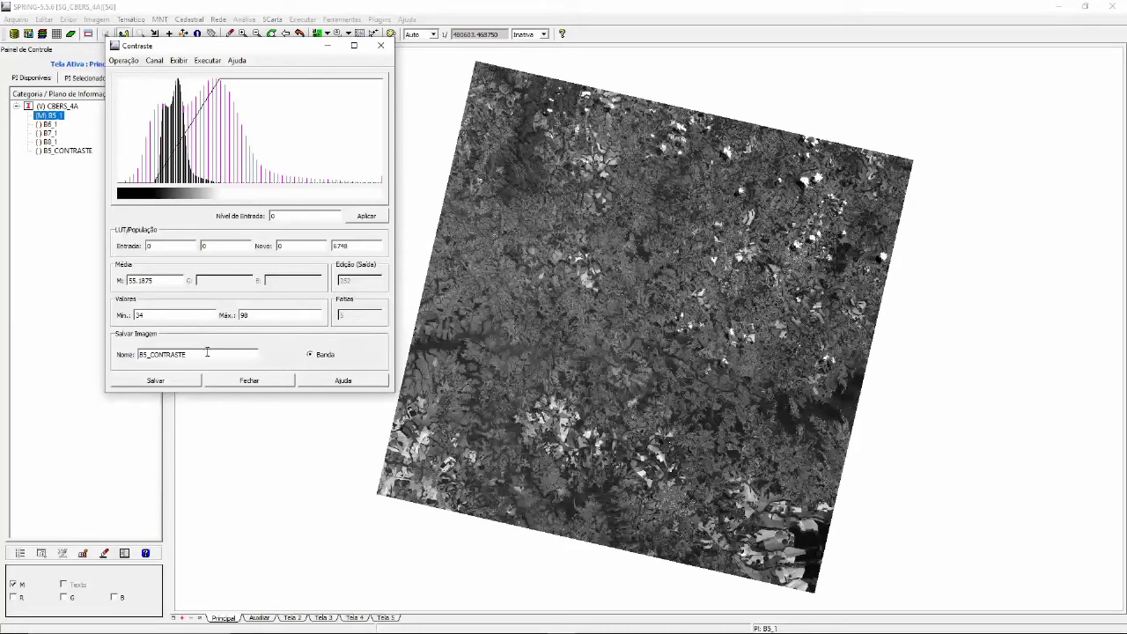
left_click(249, 381)
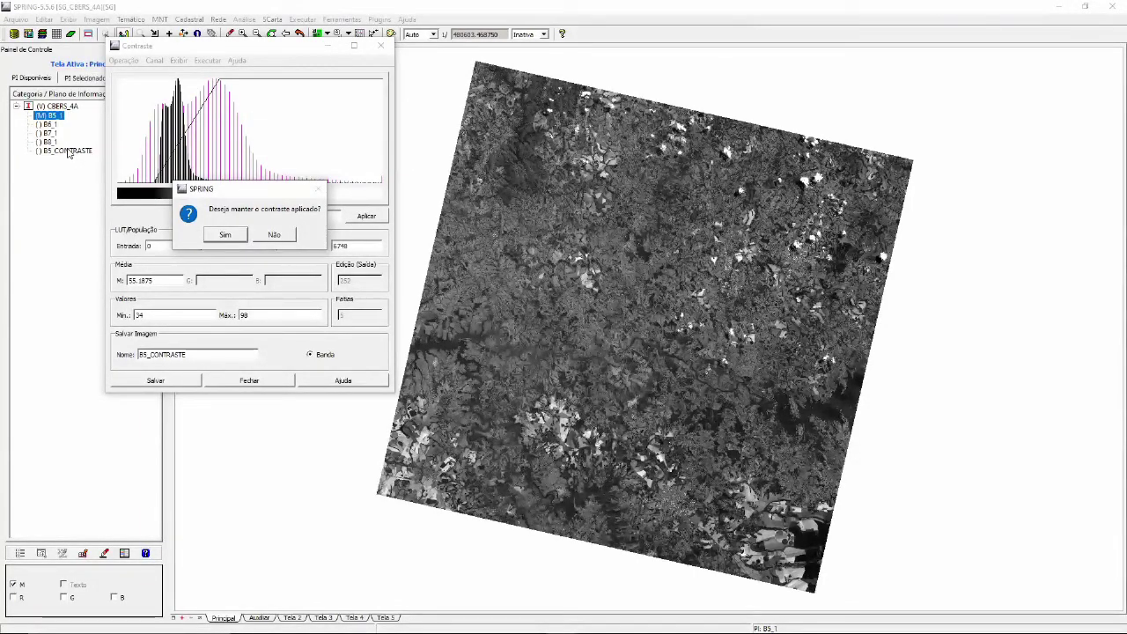
left_click(291, 236)
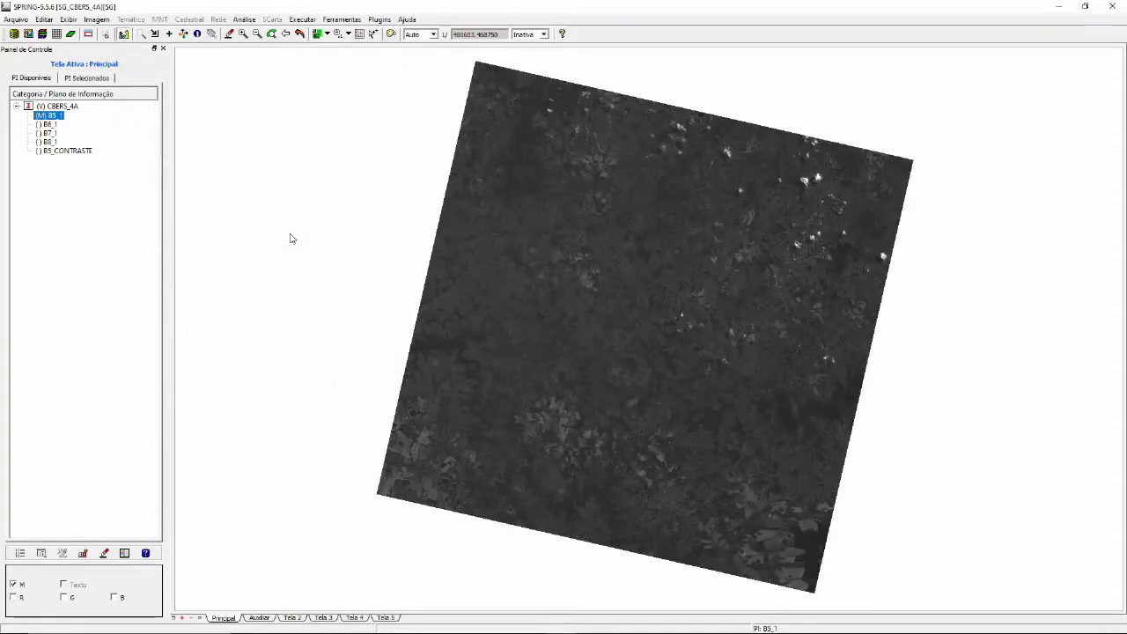
Try a linear contrast on B5_1 with minimum 32 and maximum 99, and close the Contrast tool without keeping it
left_click(96, 19)
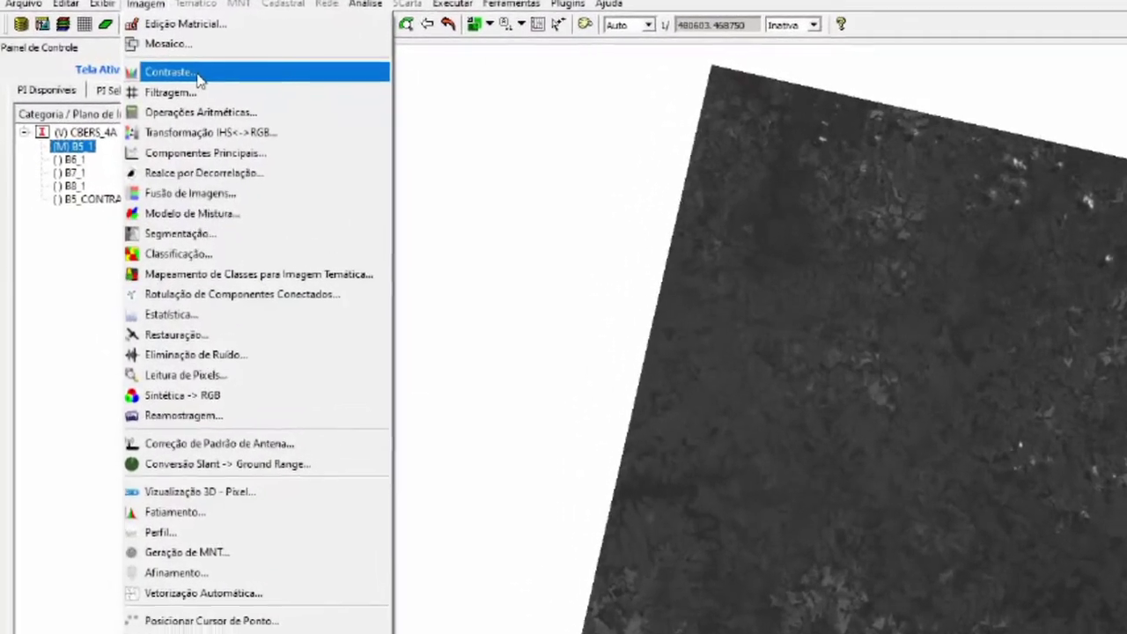
left_click(141, 68)
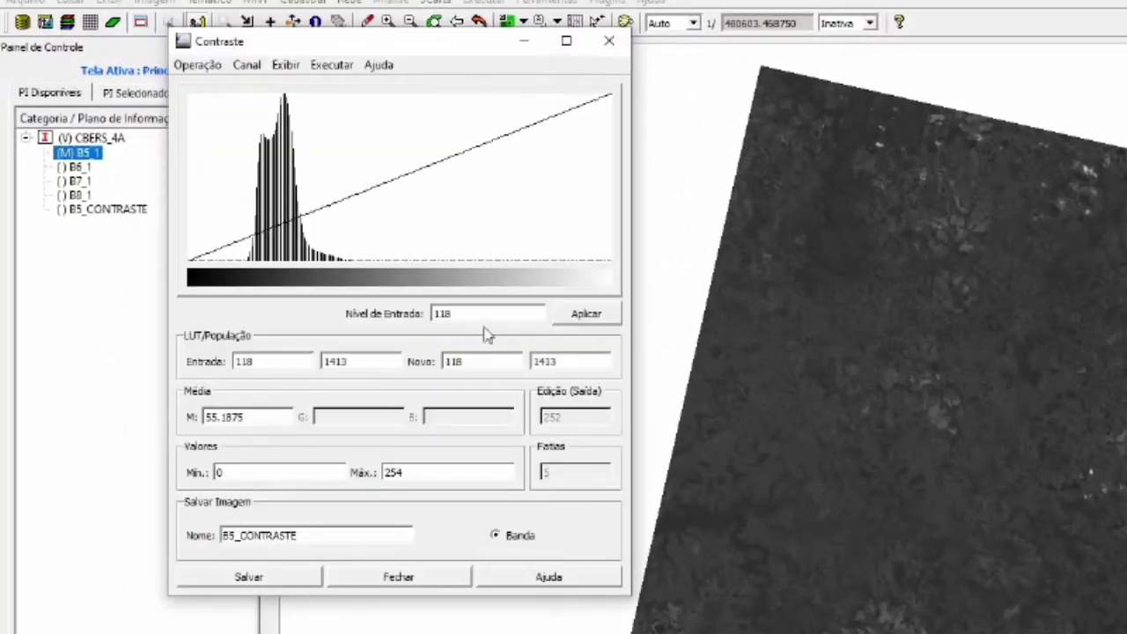
left_click(255, 266)
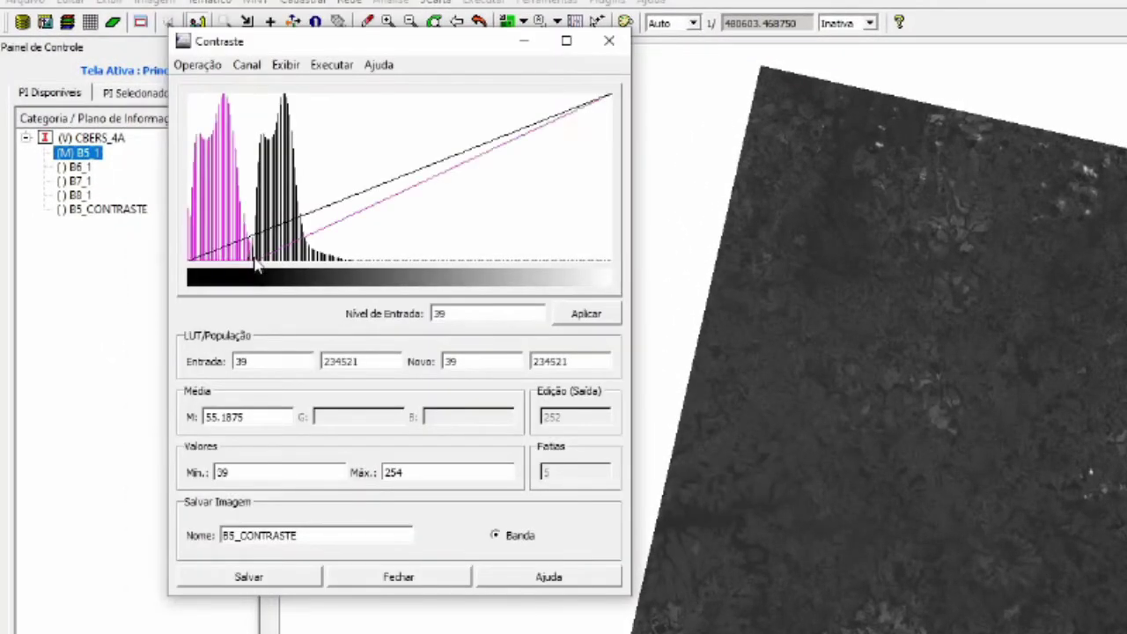
right_click(328, 262)
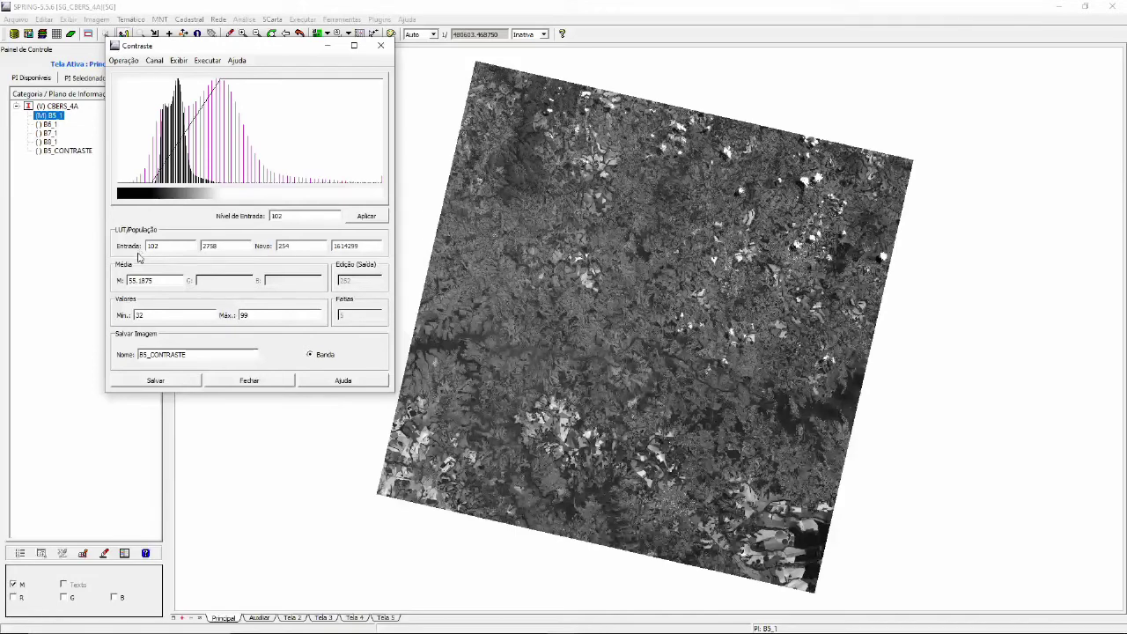
left_click(250, 380)
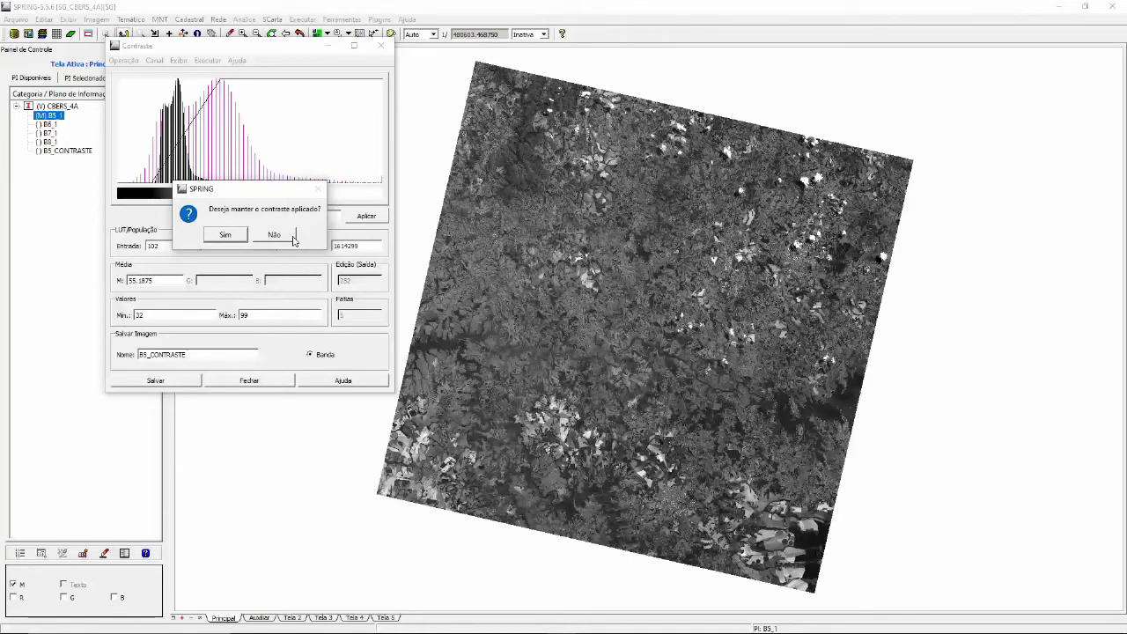
left_click(291, 236)
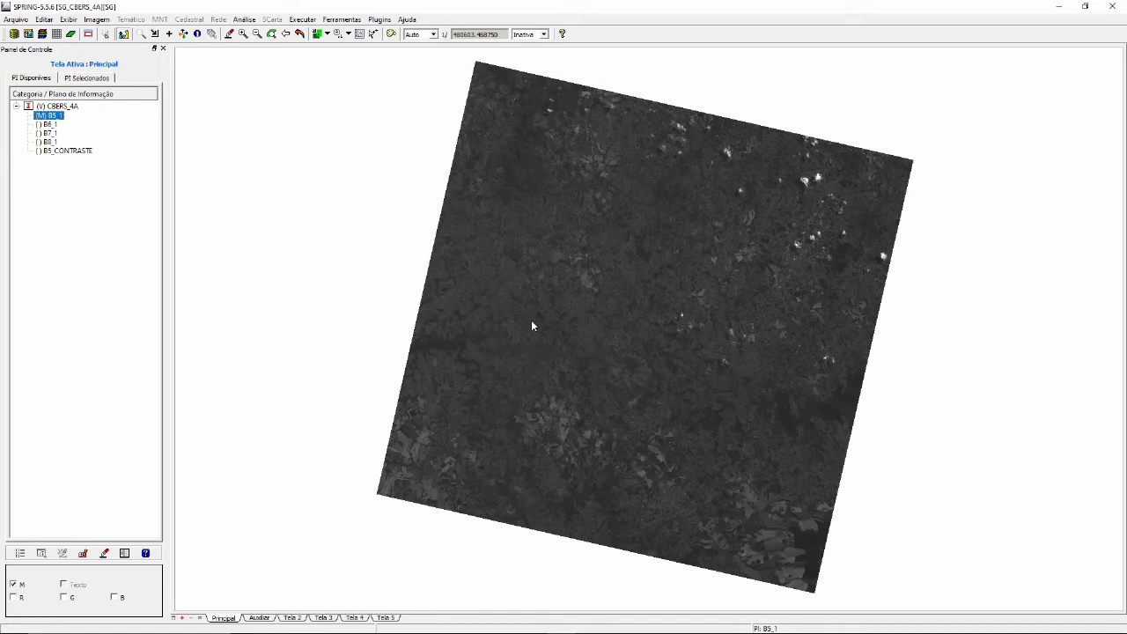
Display an RGB colour composite with B7_1 in red, B8_1 in green and B5_1 in blue
left_click(53, 116)
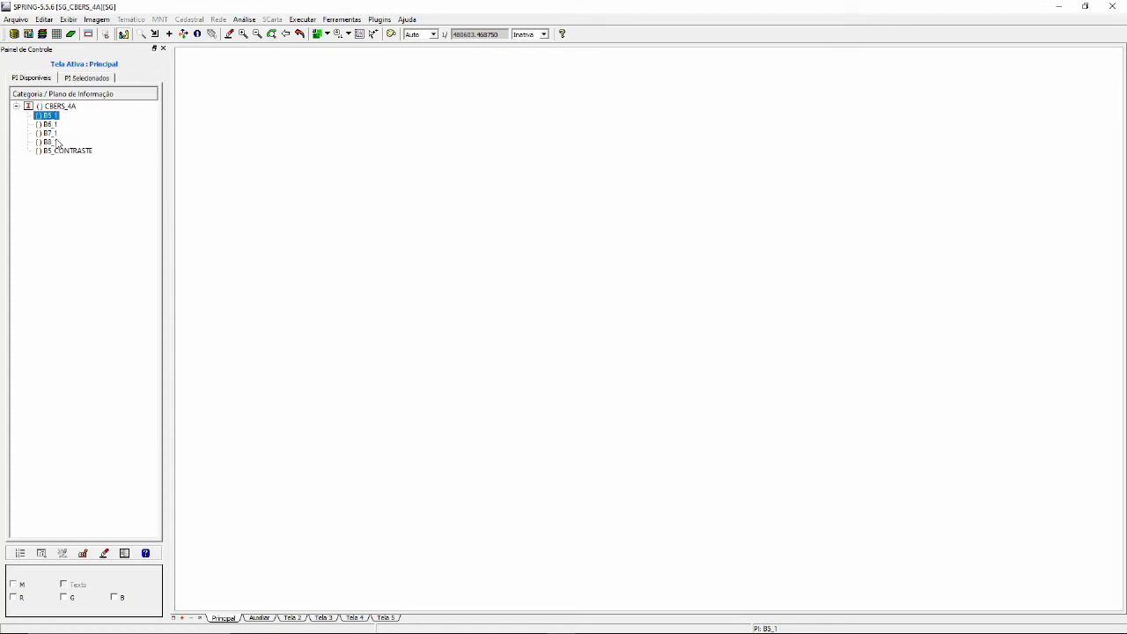
left_click(115, 599)
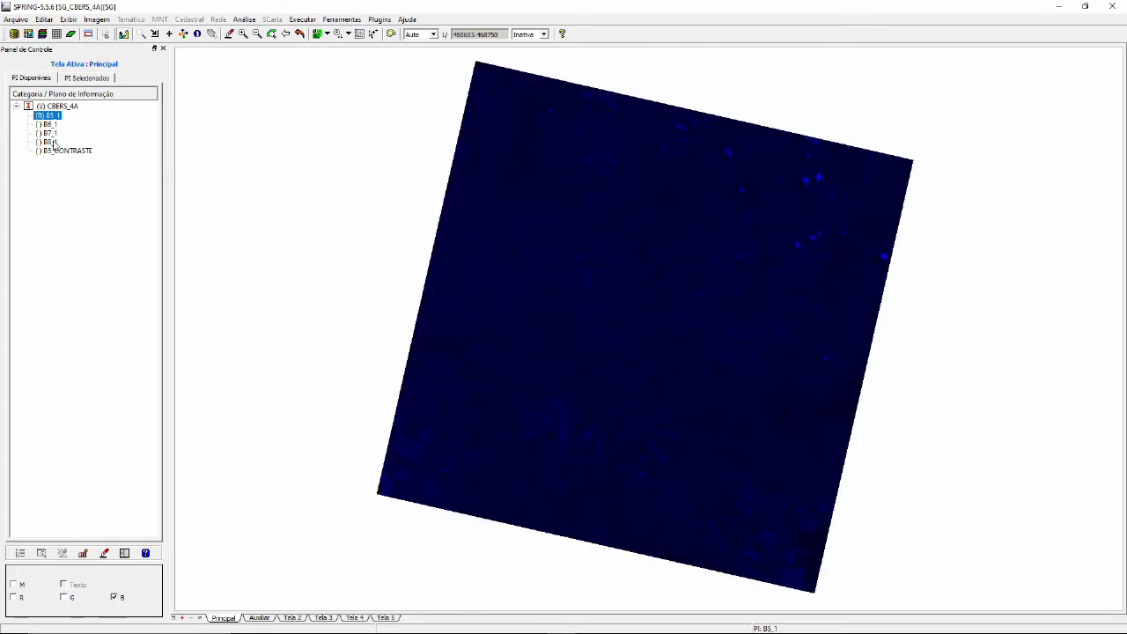
left_click(51, 142)
left_click(64, 597)
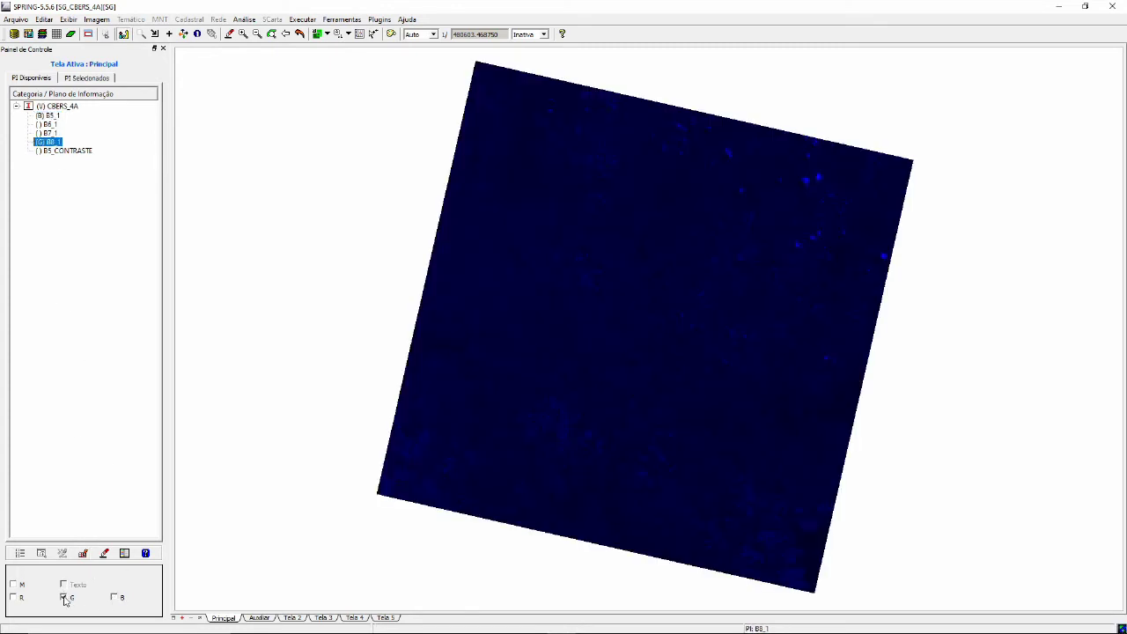
left_click(51, 133)
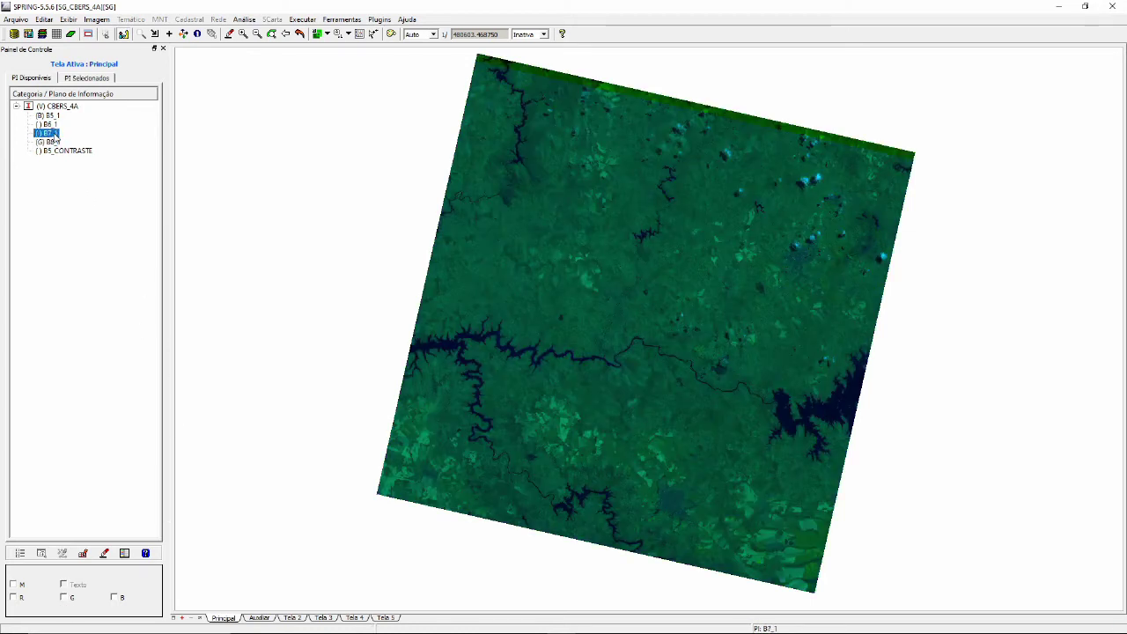
left_click(16, 599)
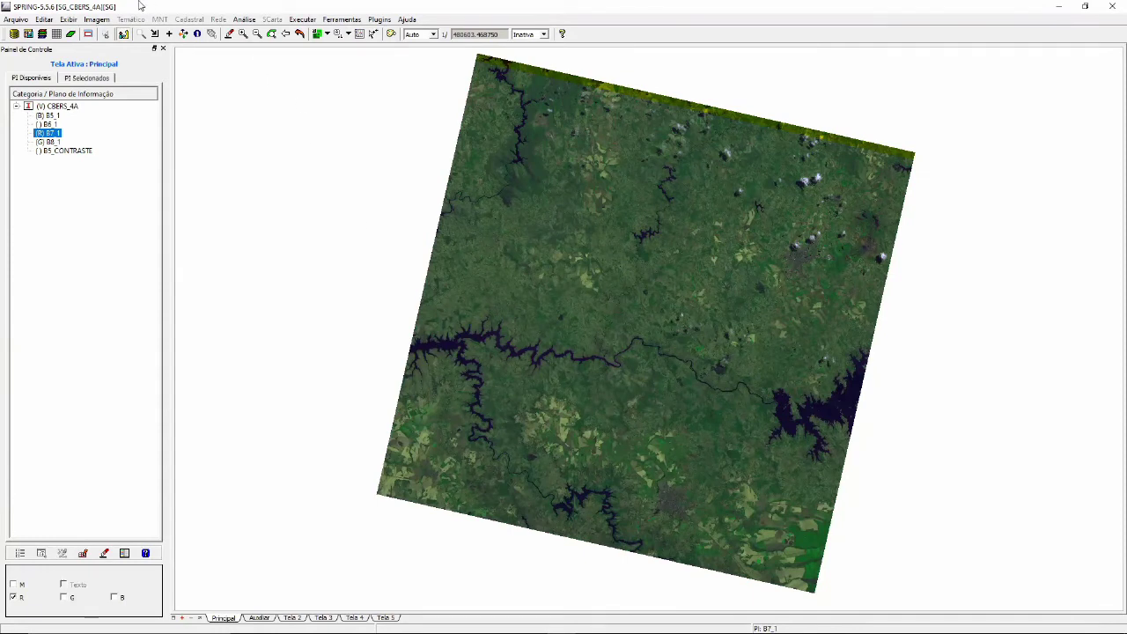
Open the Contrast tool for the composite and apply a stretch to the red channel with minimum 11 and maximum 136
left_click(97, 19)
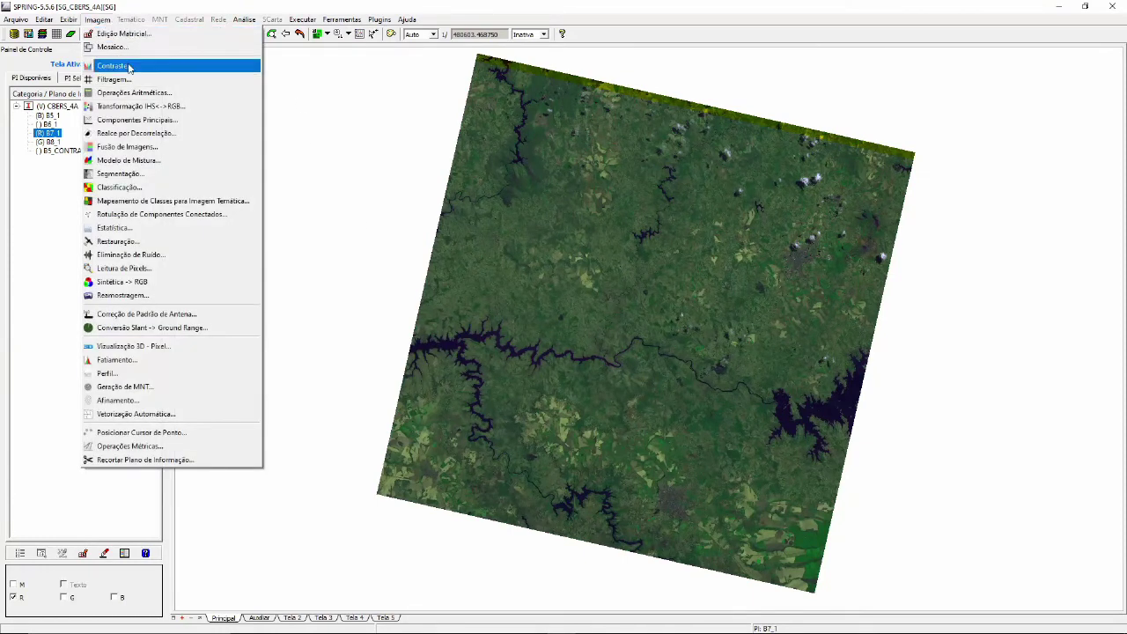
left_click(129, 67)
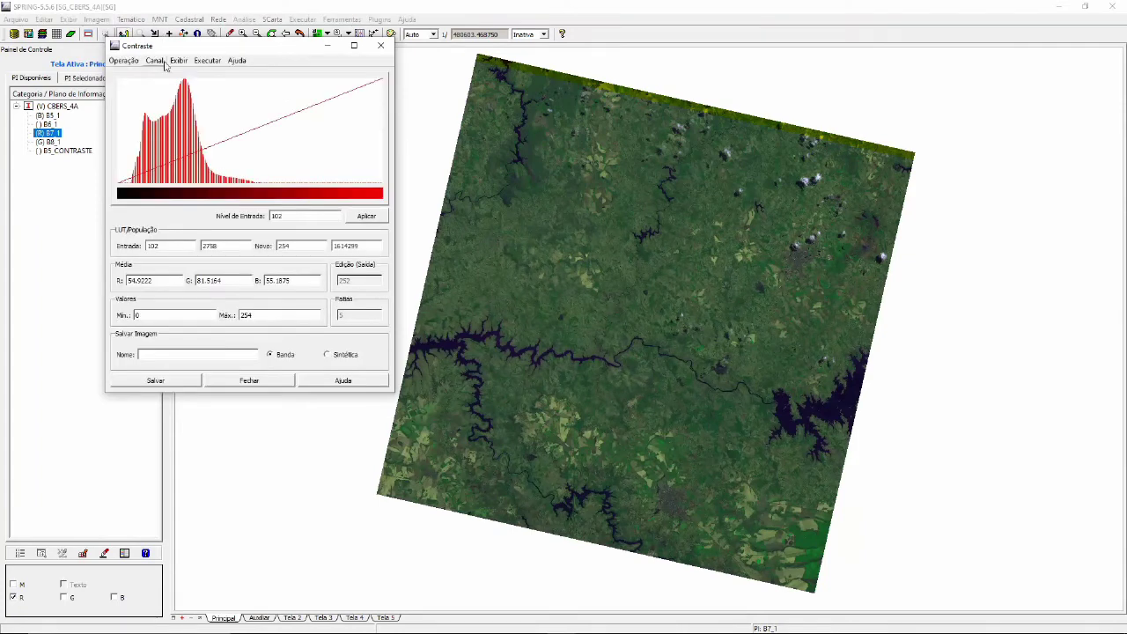
left_click(155, 60)
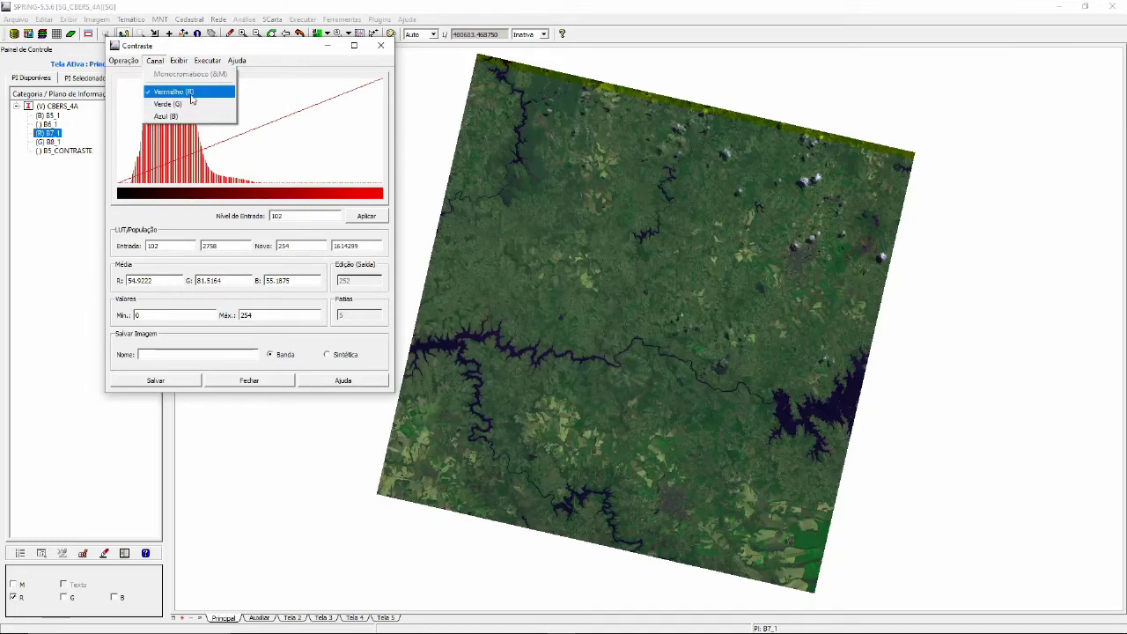
left_click(191, 47)
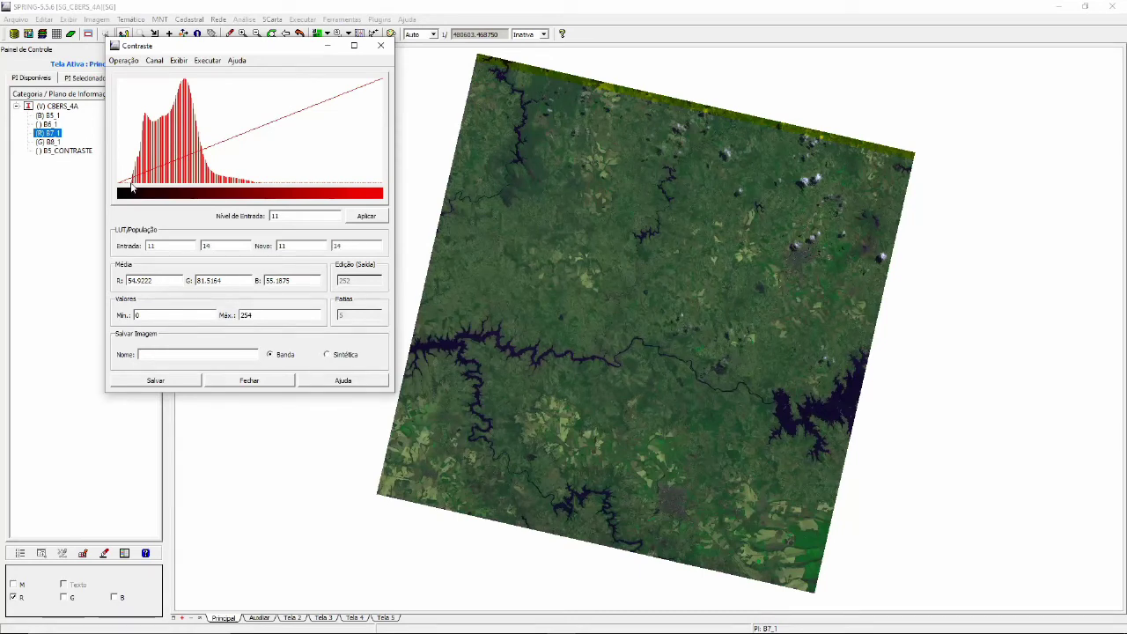
left_click(132, 185)
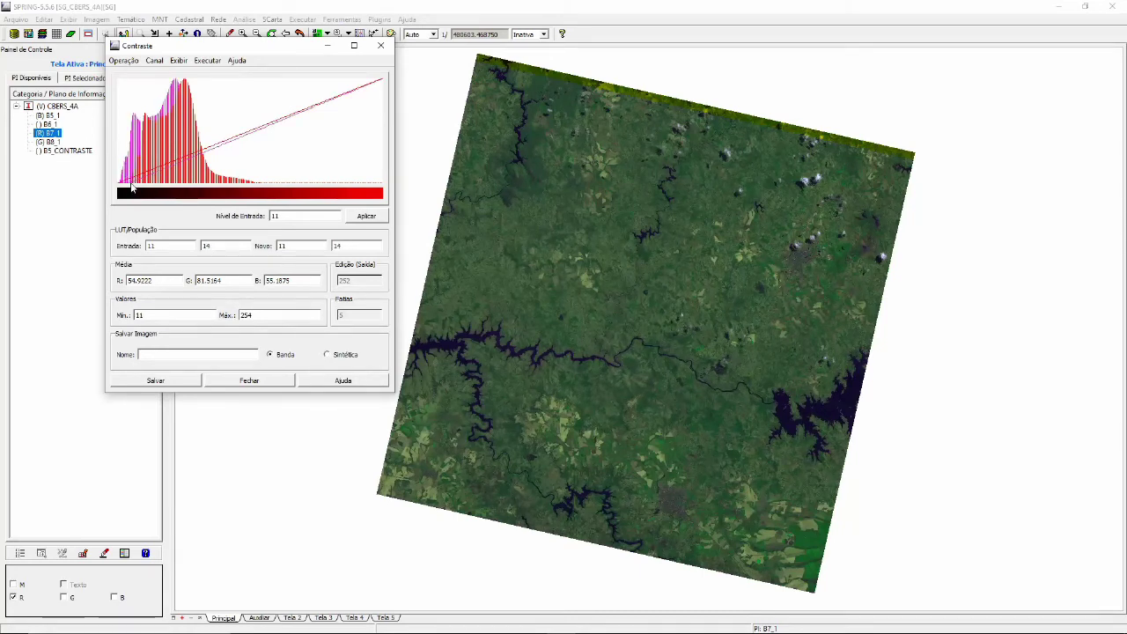
left_click(261, 185)
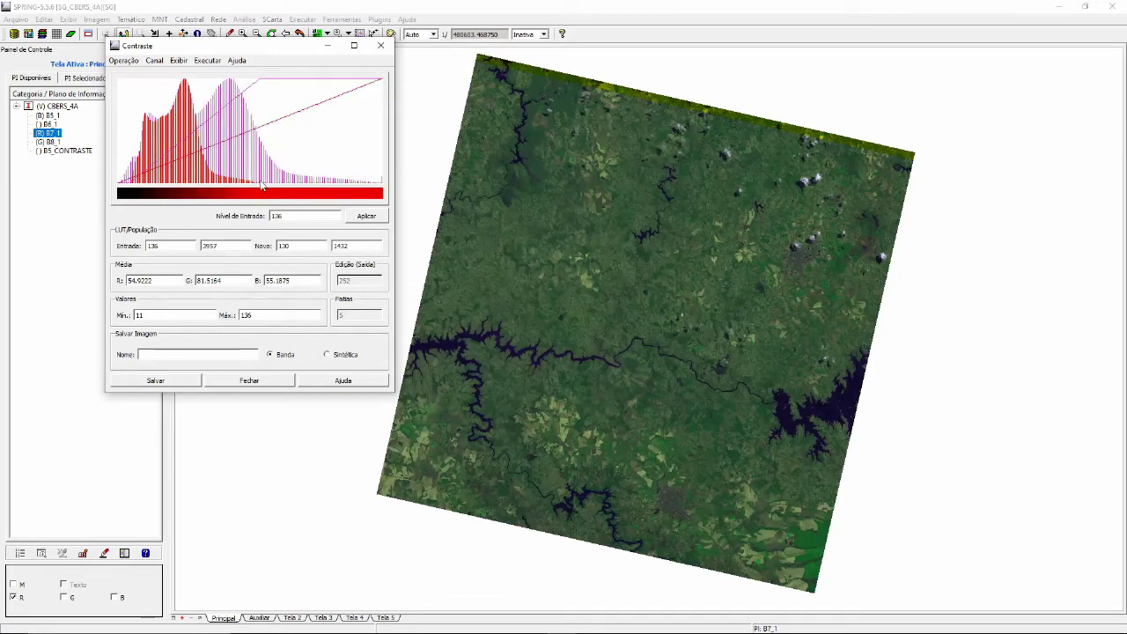
left_click(154, 60)
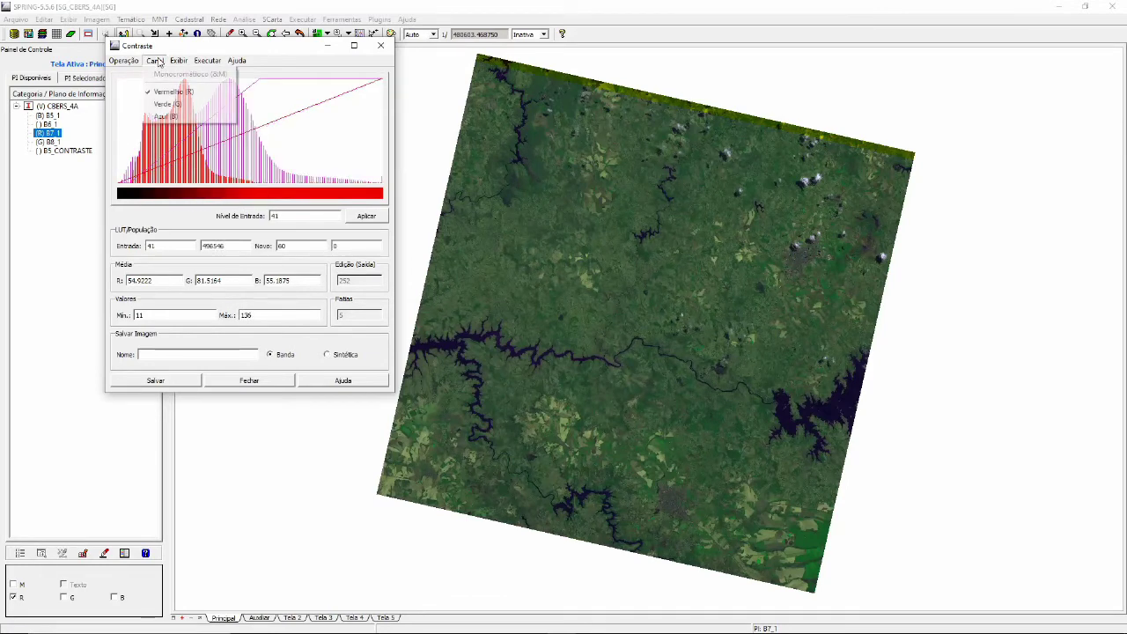
left_click(371, 217)
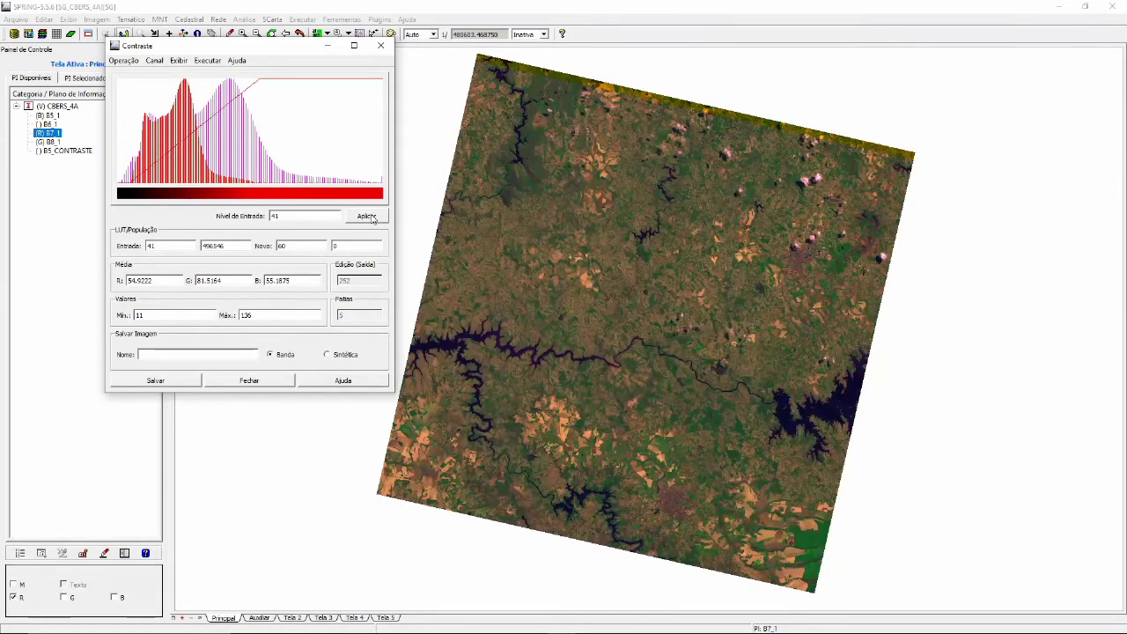
Apply a contrast stretch to the green channel with minimum 6 and maximum 156
left_click(154, 60)
left_click(167, 103)
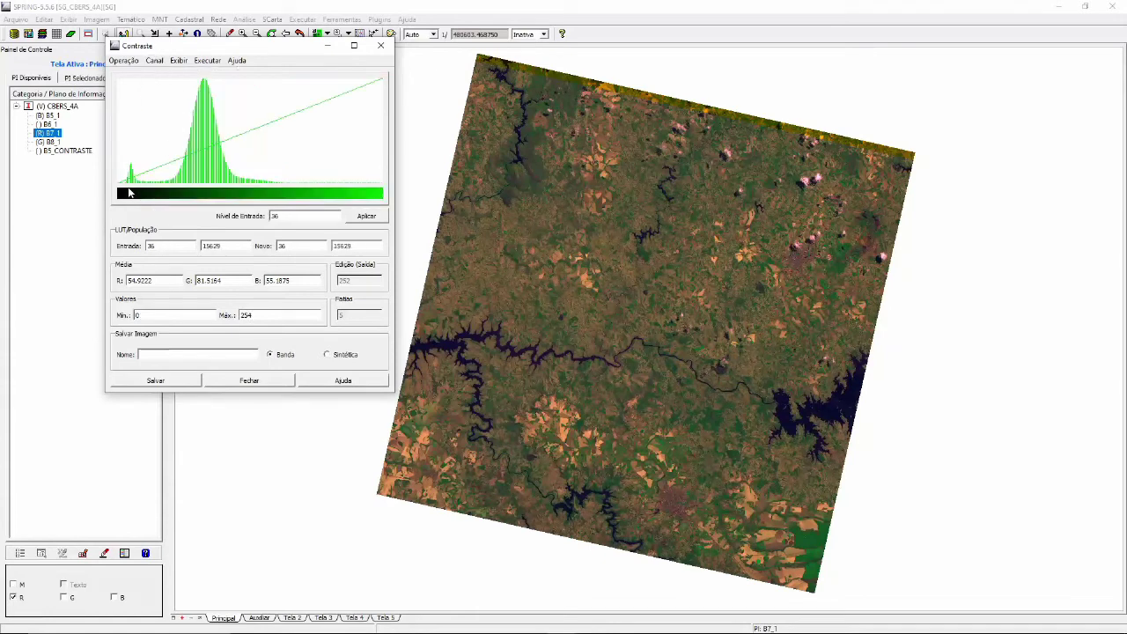
left_click(127, 189)
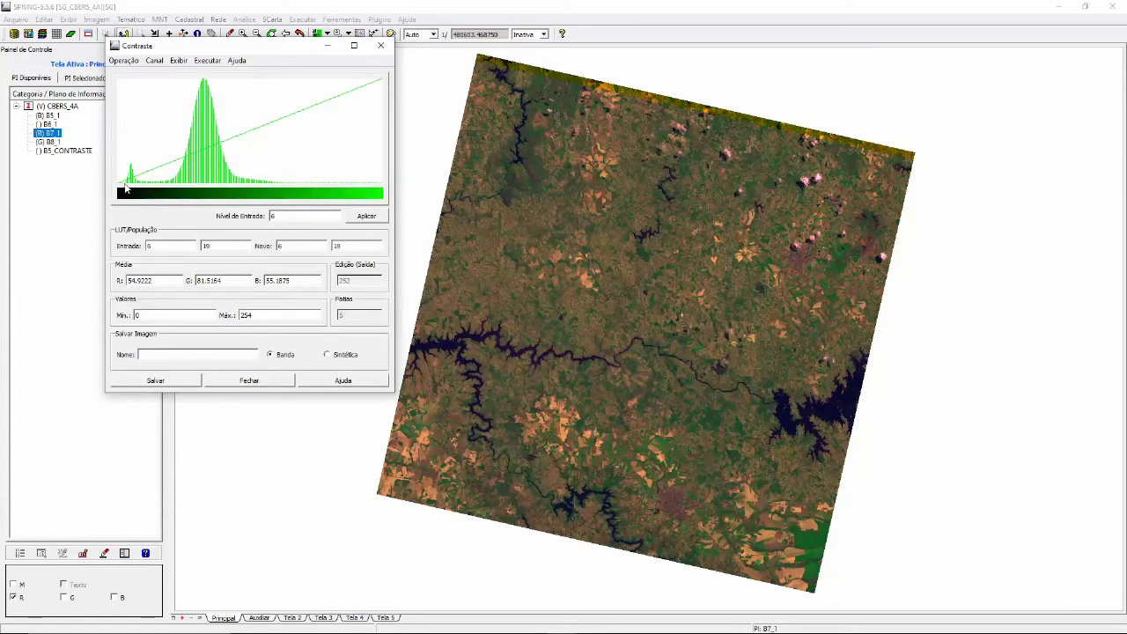
left_click(281, 187)
left_click(367, 217)
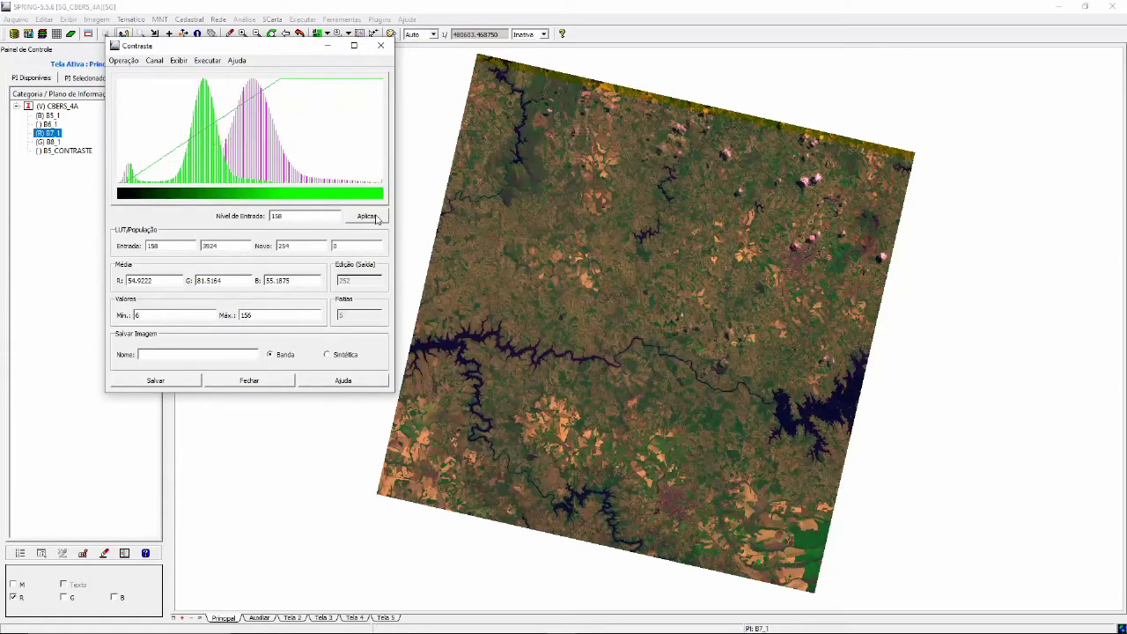
Apply a contrast stretch to the blue channel with minimum 36 and maximum 98
left_click(154, 60)
left_click(163, 118)
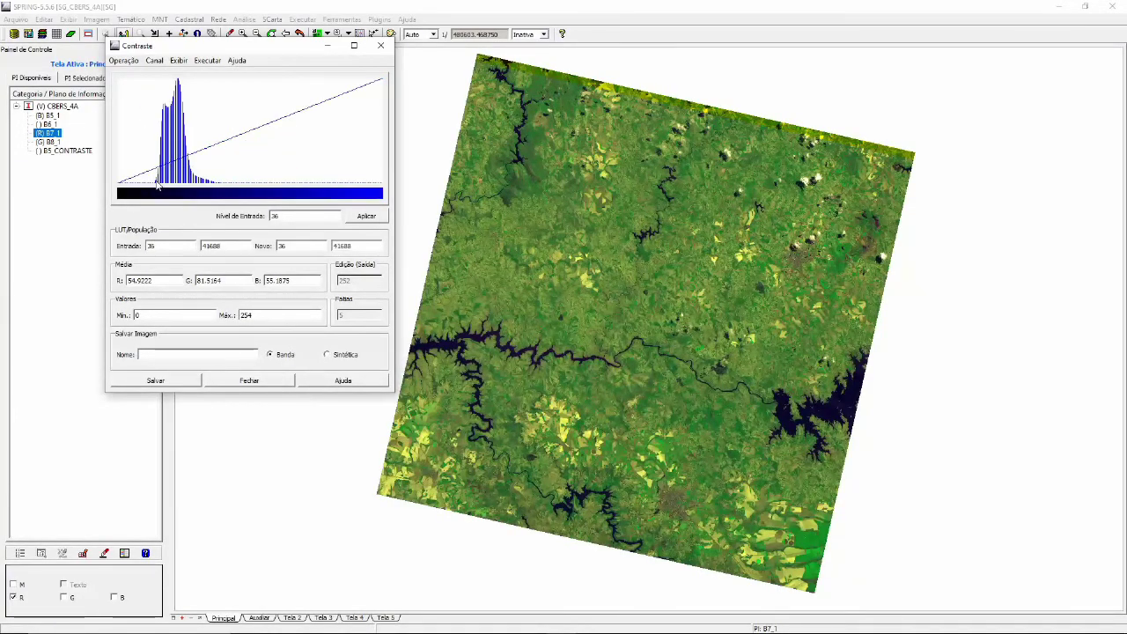
left_click(156, 184)
left_click(223, 187)
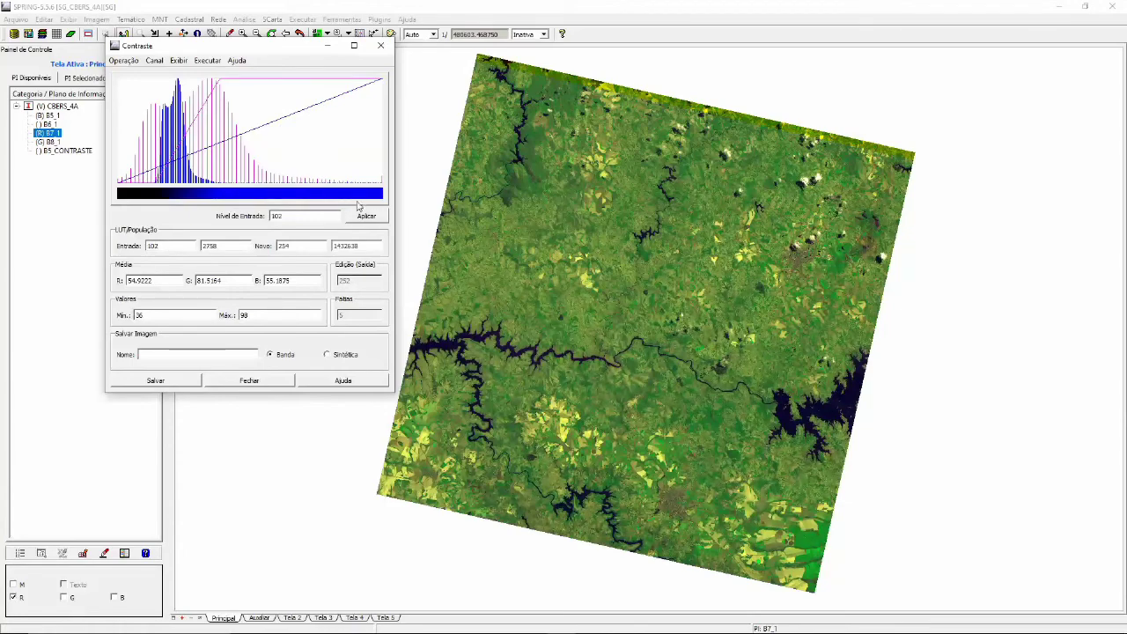
left_click(379, 217)
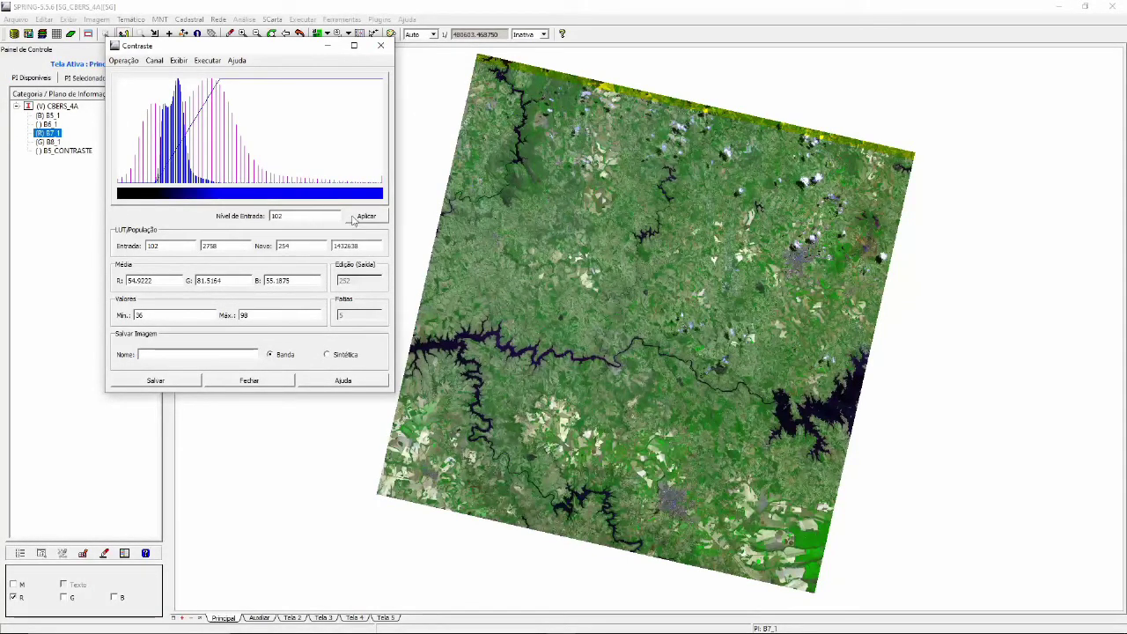
Save the contrasted composite as a synthetic image (Sintética) named R7G8B5
left_click(328, 165)
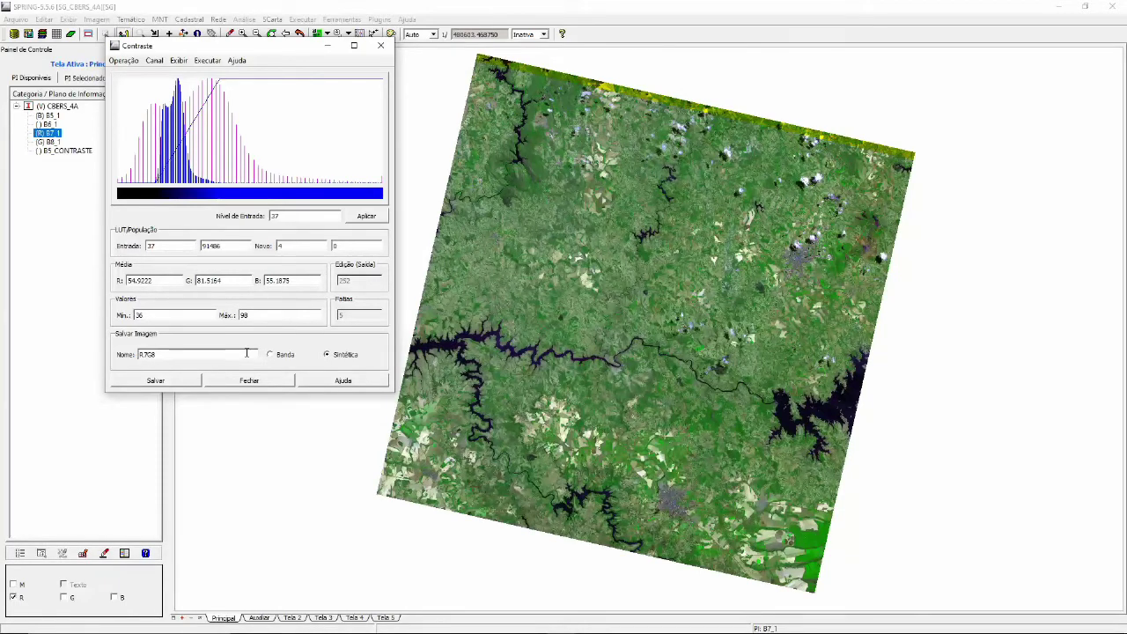
type("B5")
left_click(195, 380)
Try a blue channel stretch with minimum 40 and maximum 82, and restore the original contrast
left_click(157, 187)
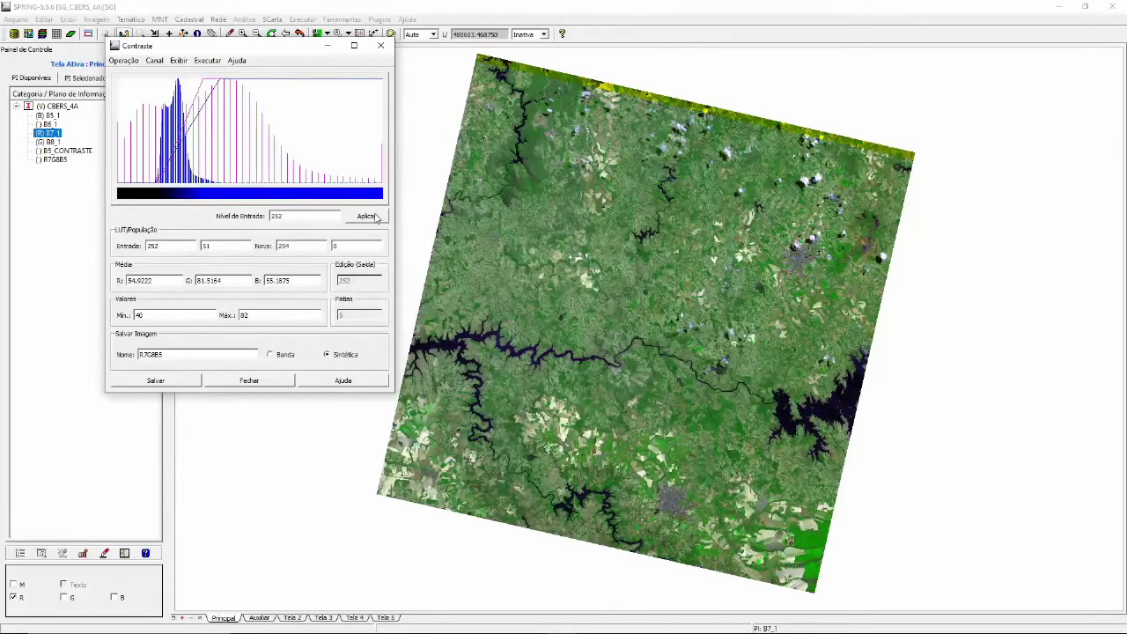
left_click(375, 218)
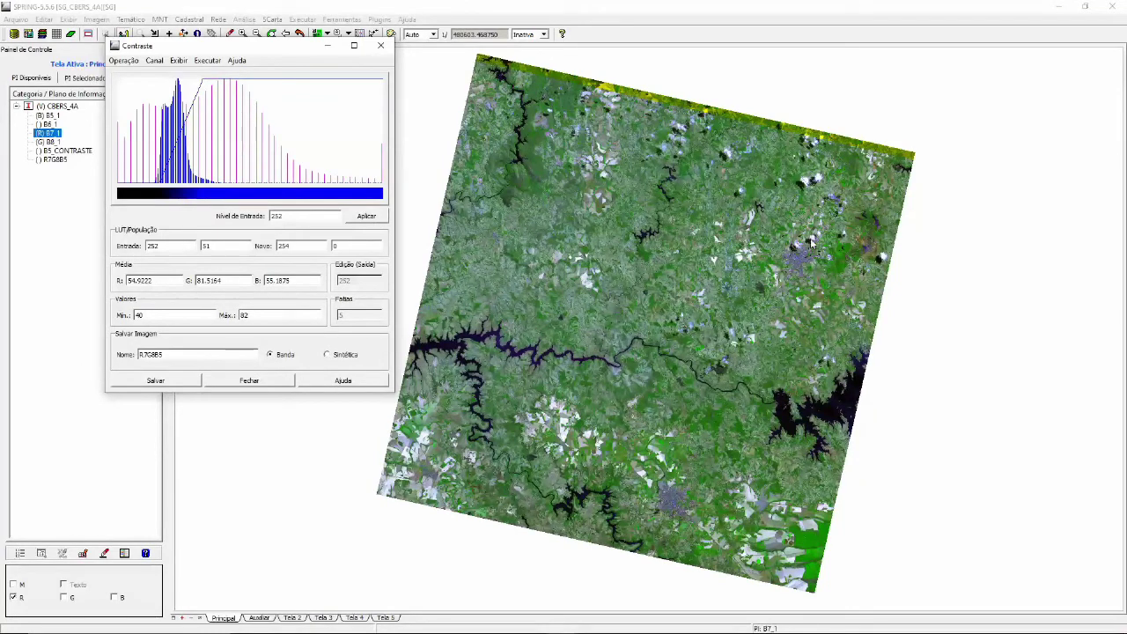
left_click(208, 61)
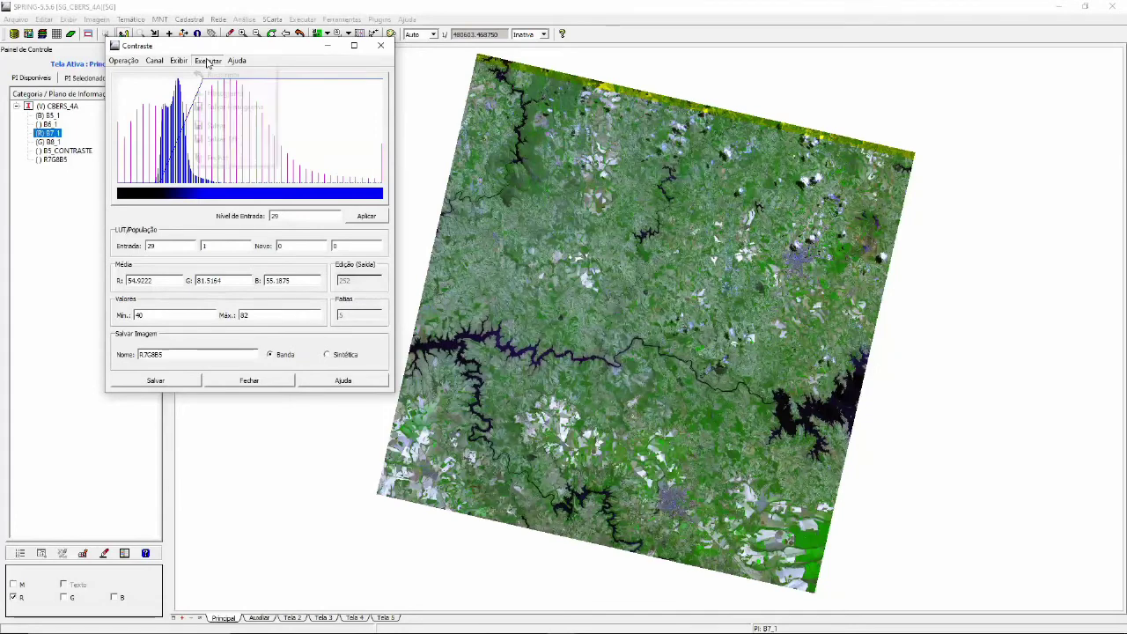
left_click(231, 76)
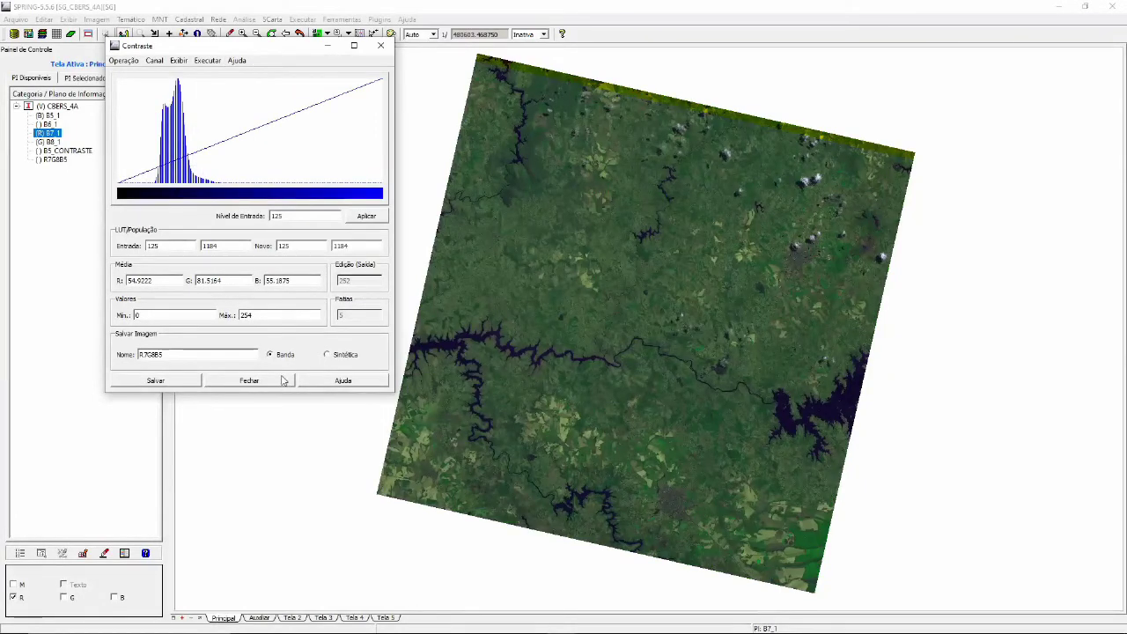
left_click(207, 61)
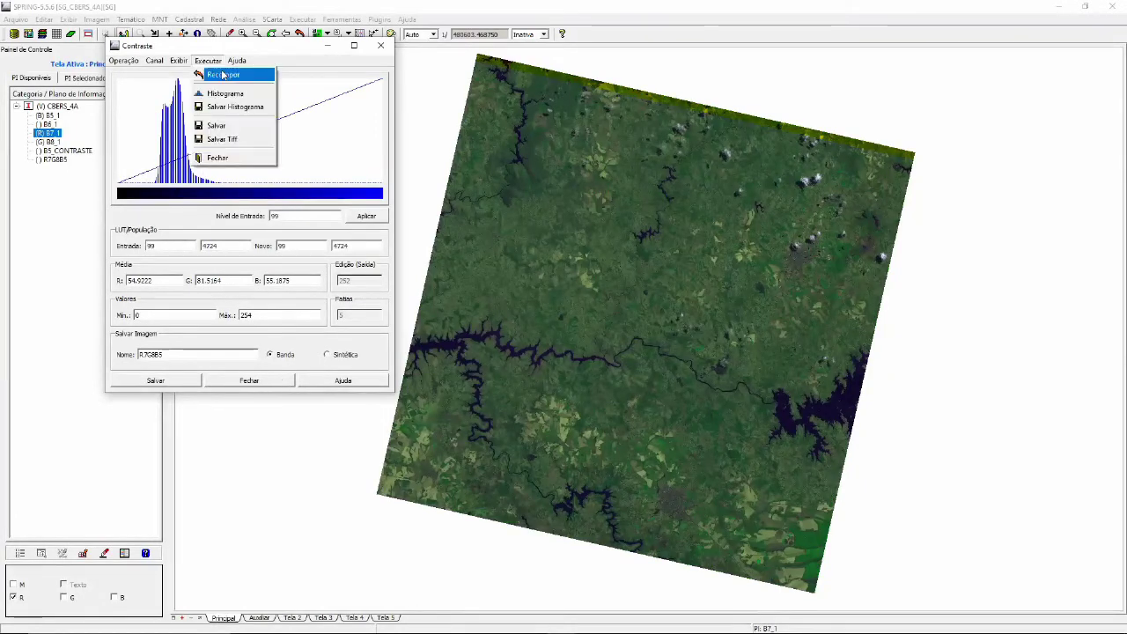
left_click(255, 109)
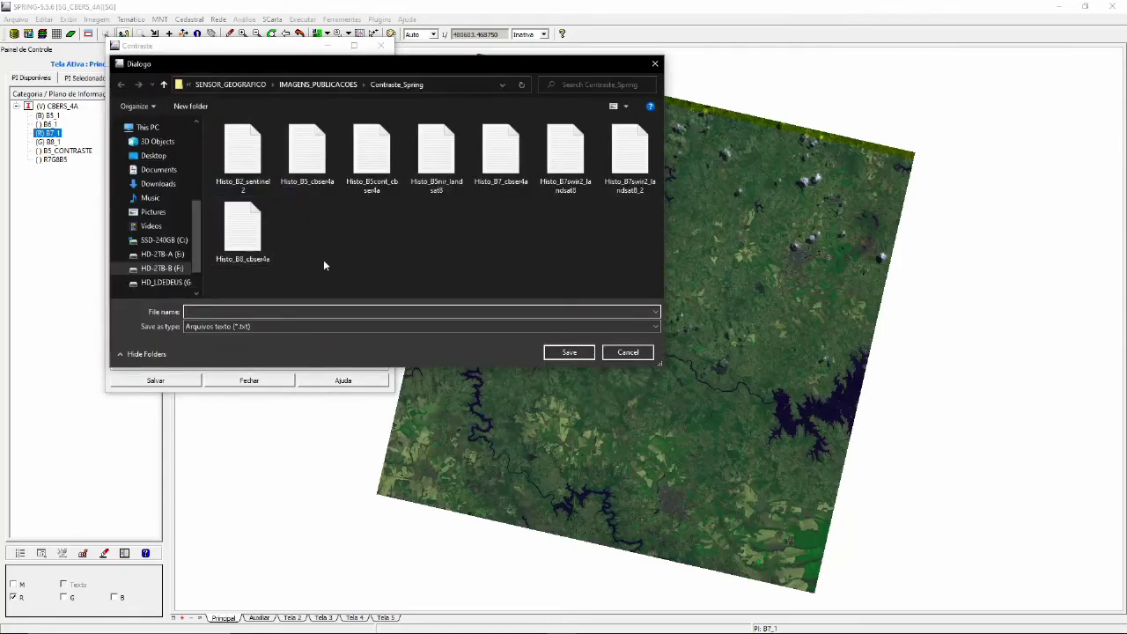
left_click(627, 352)
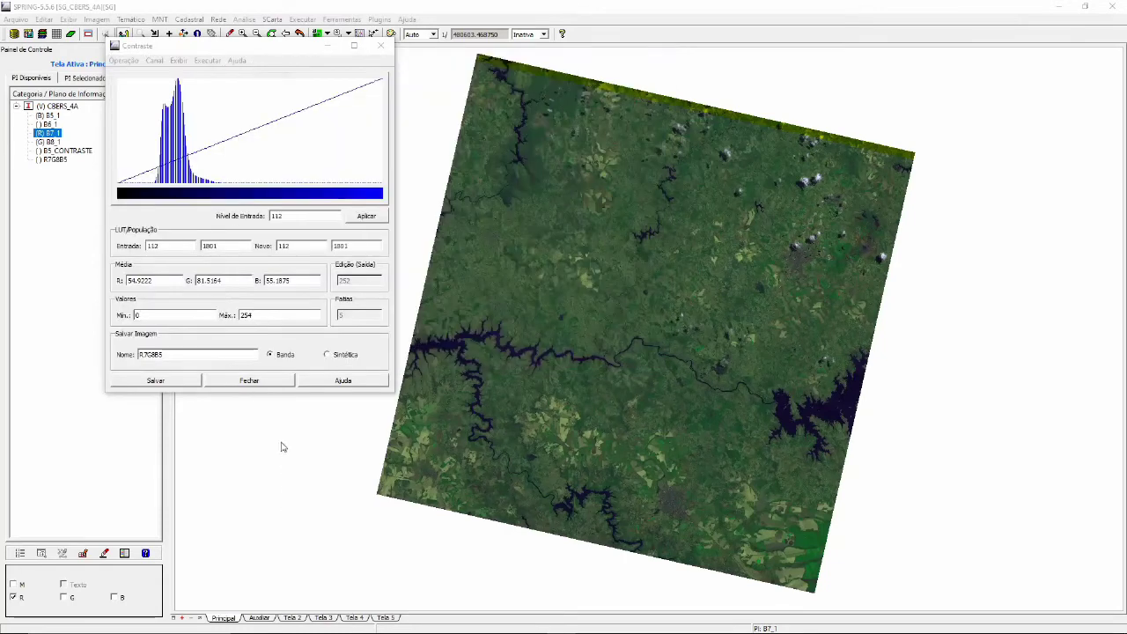
Close the Contrast tool without keeping the applied contrast, and display B5_CONTRASTE in monochrome on the Principal screen
left_click(277, 383)
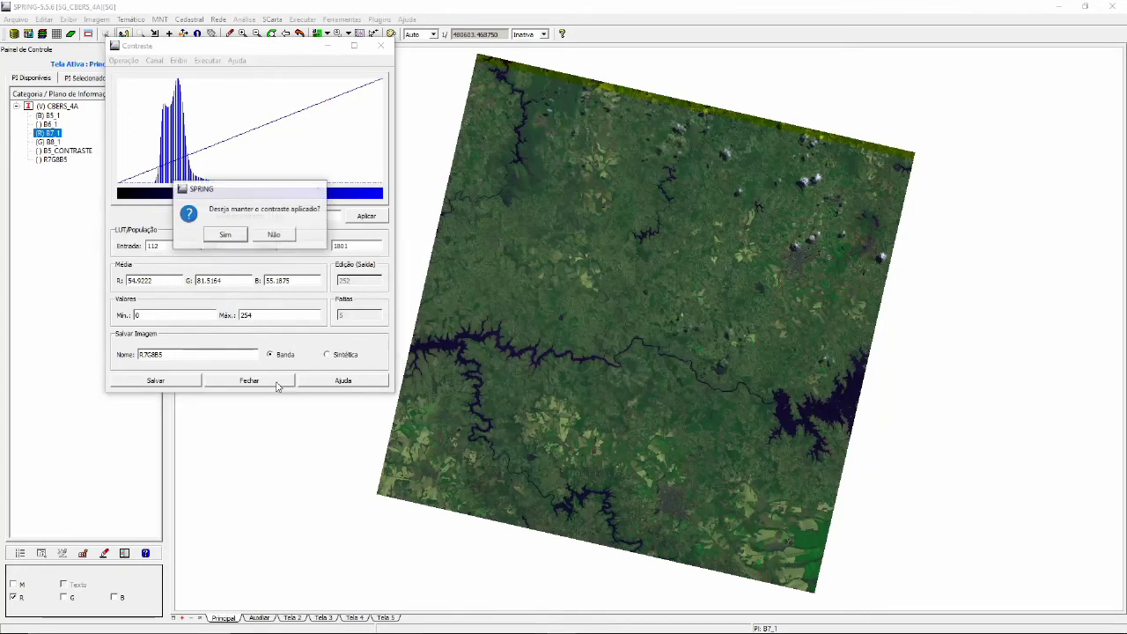
left_click(274, 235)
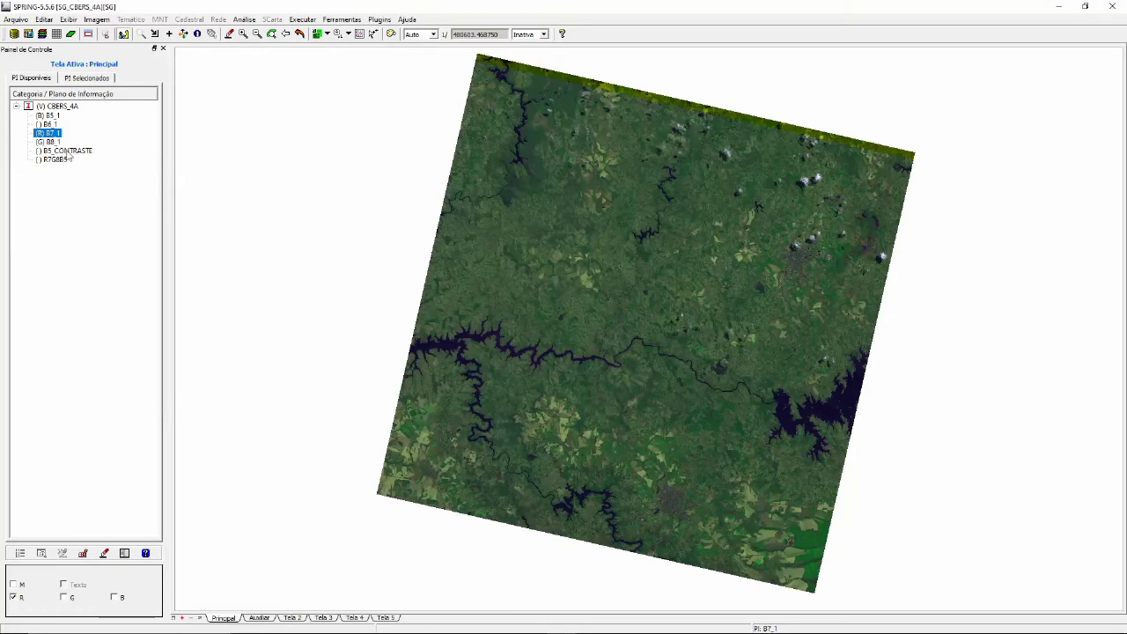
left_click(49, 116)
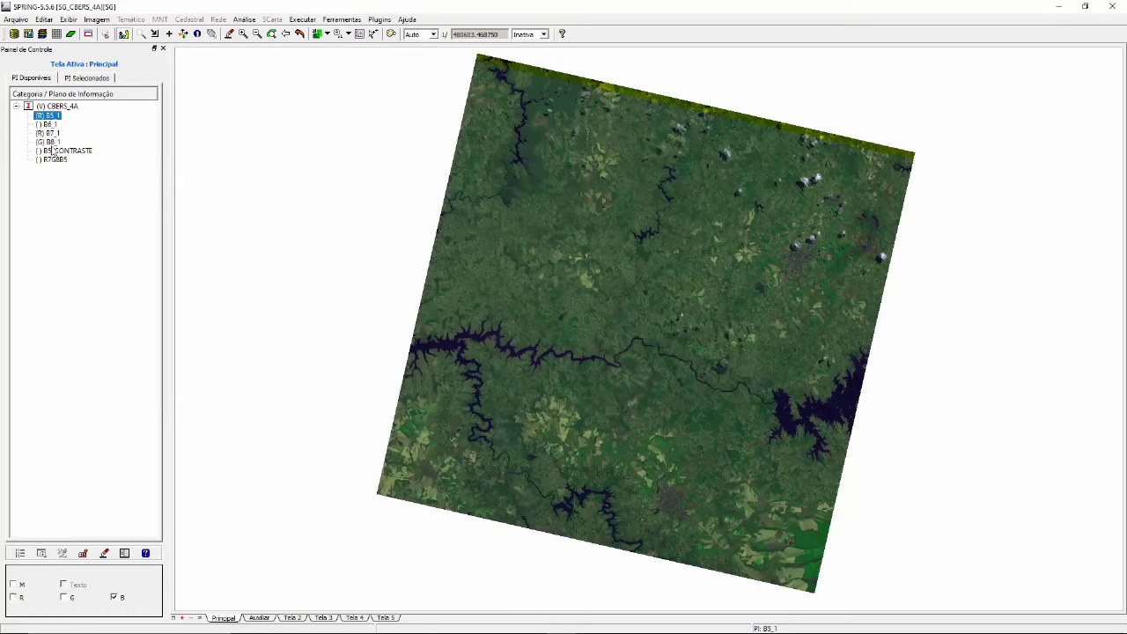
left_click(63, 151)
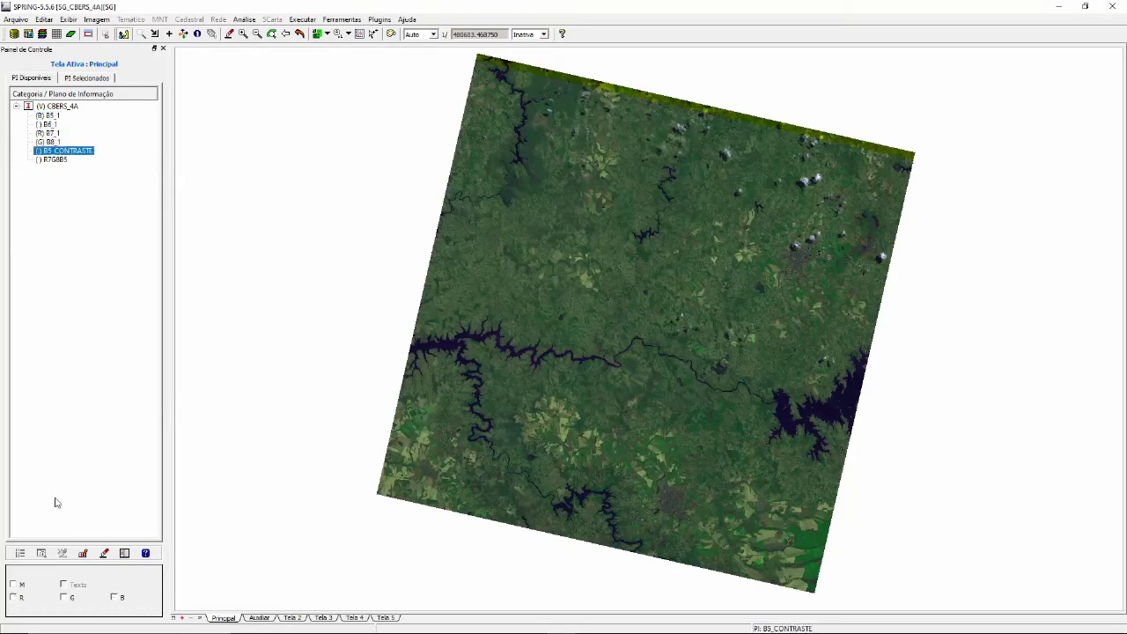
left_click(14, 584)
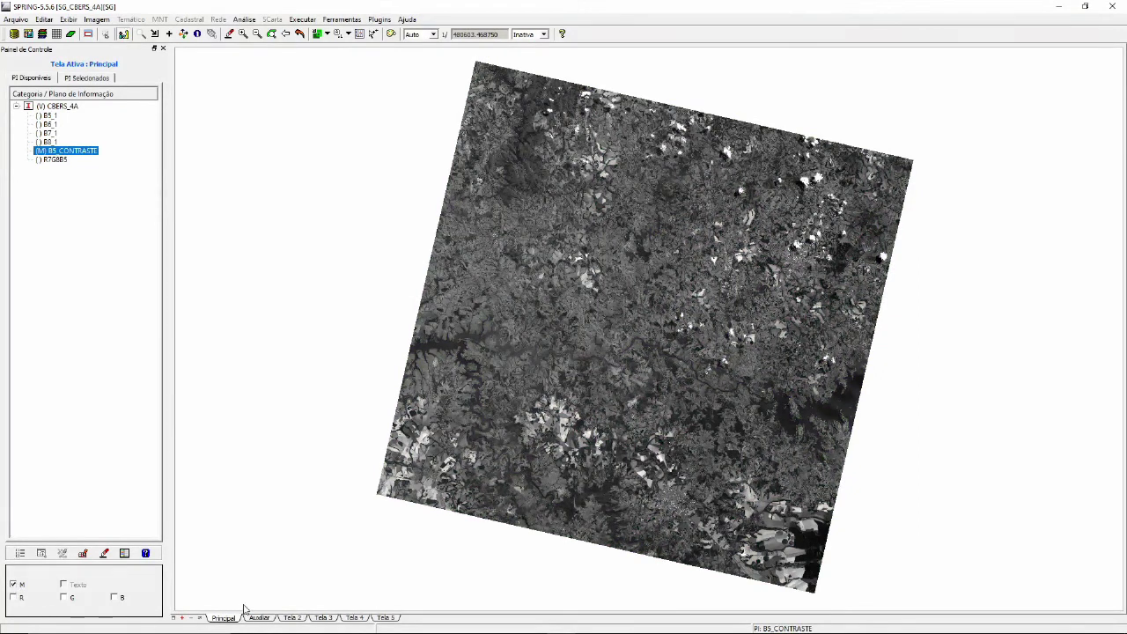
Set B5_1 as the monochrome image on the Auxiliar screen in place of its RGB composite, and return to the Principal screen
left_click(260, 618)
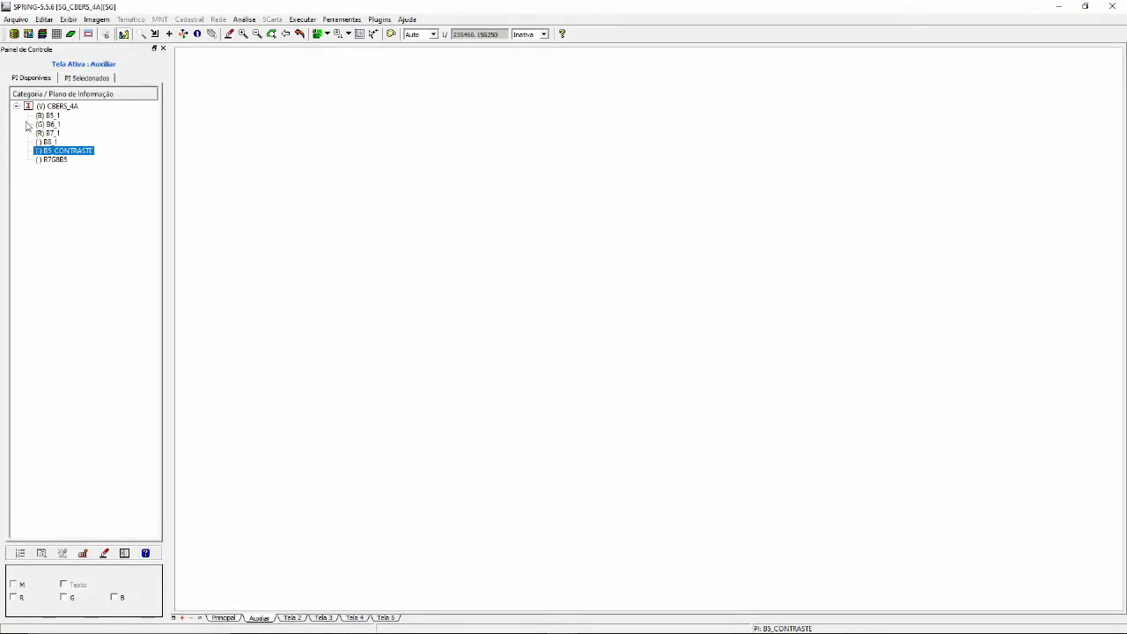
left_click(62, 106)
left_click(51, 115)
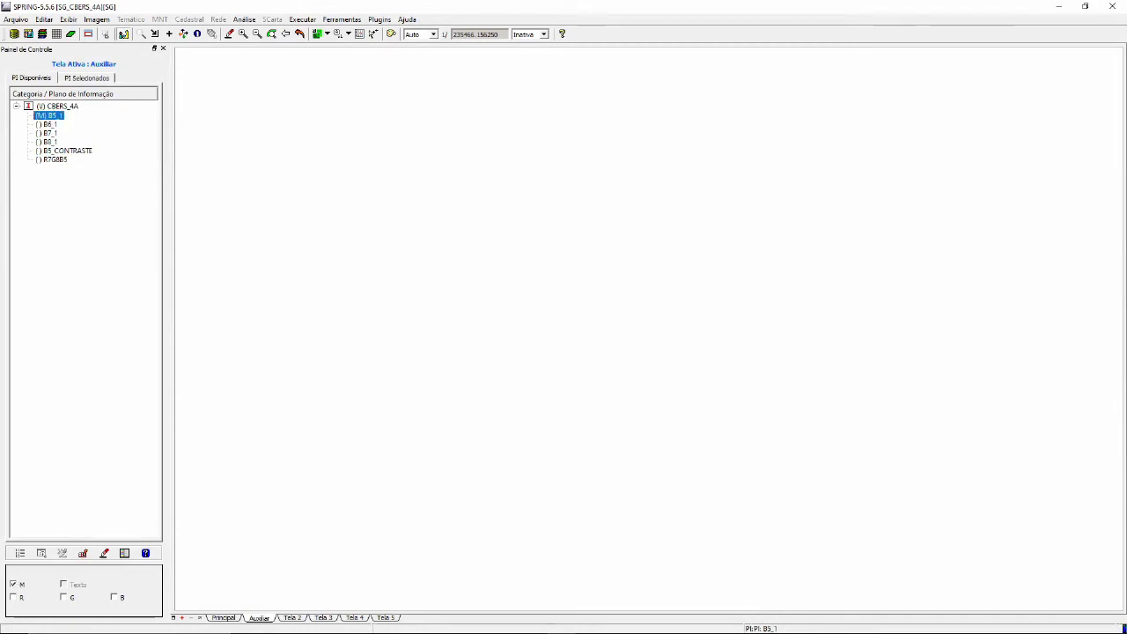
left_click(225, 618)
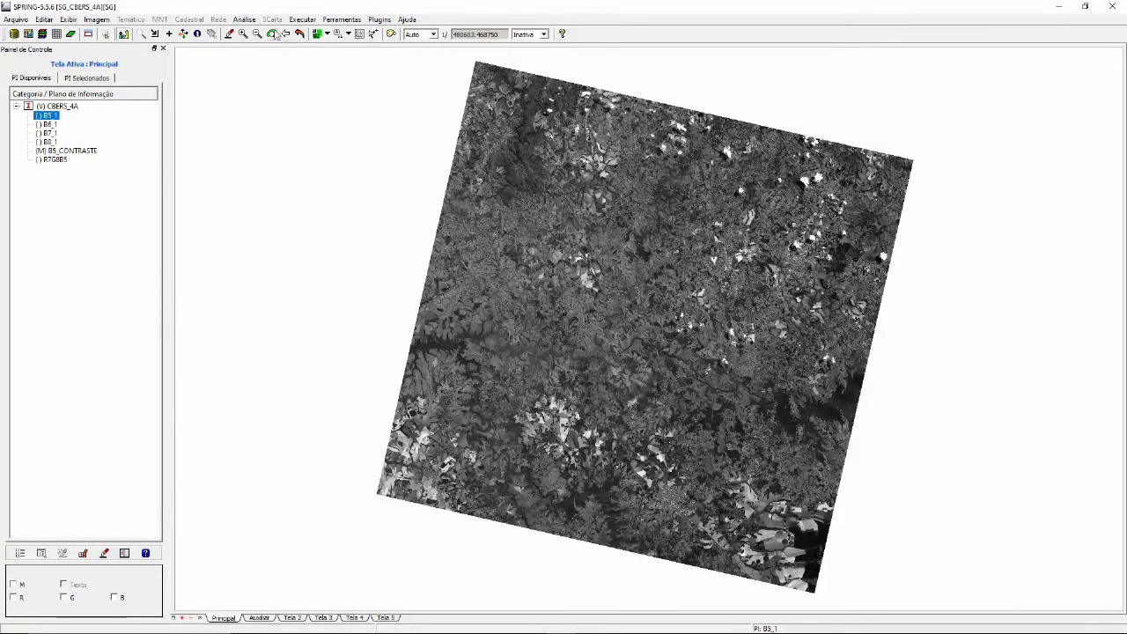
Couple the Auxiliar screen to Principal, compare a rectangular part of the zoomed contrasted image with the original B5_1, and restore the full view
left_click(324, 39)
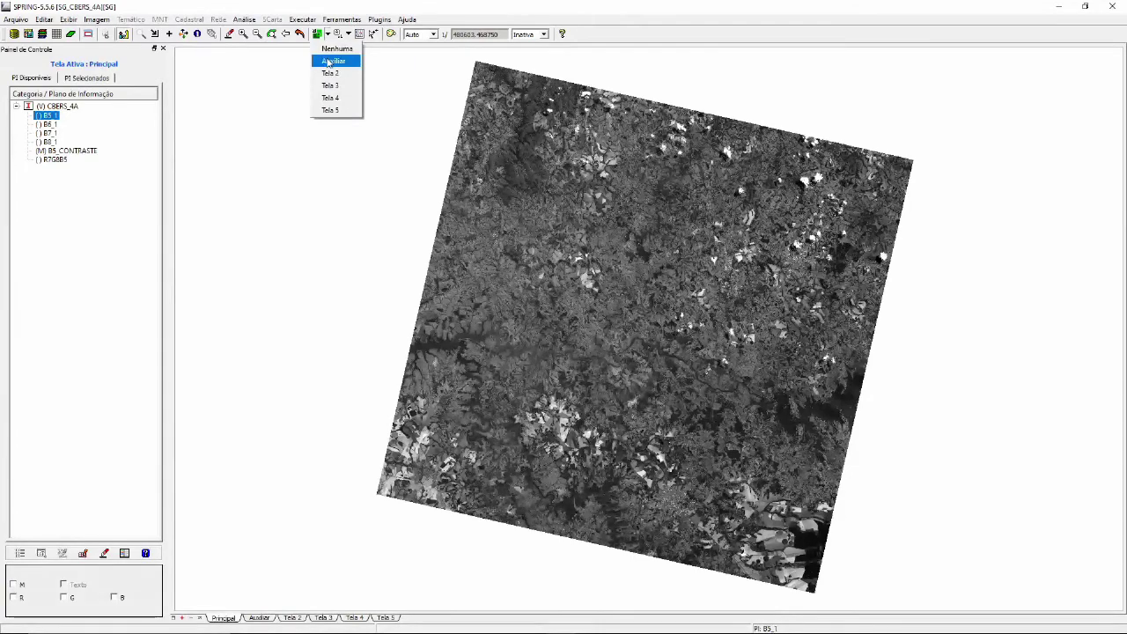
left_click(333, 56)
left_click(155, 35)
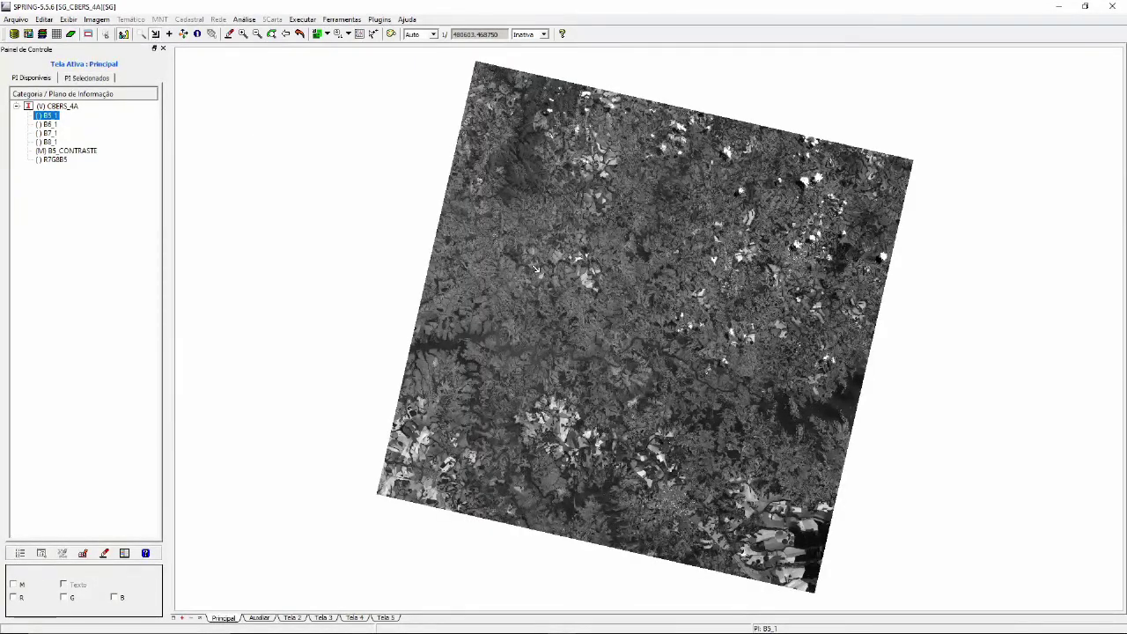
left_click_drag(523, 238, 655, 398)
left_click(227, 36)
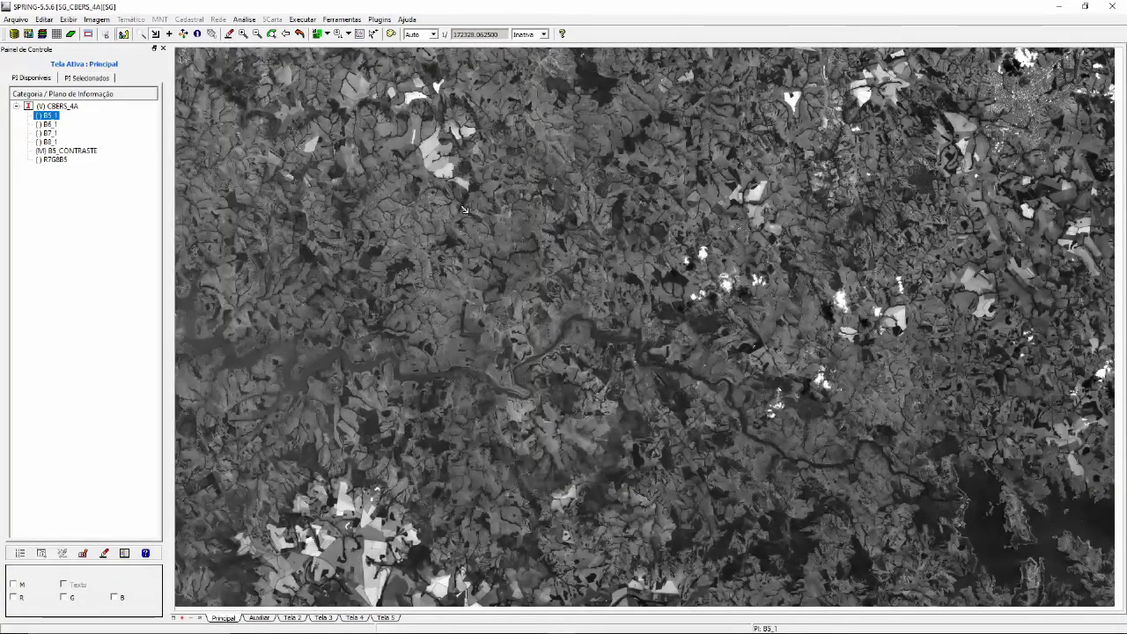
left_click_drag(649, 354, 624, 375)
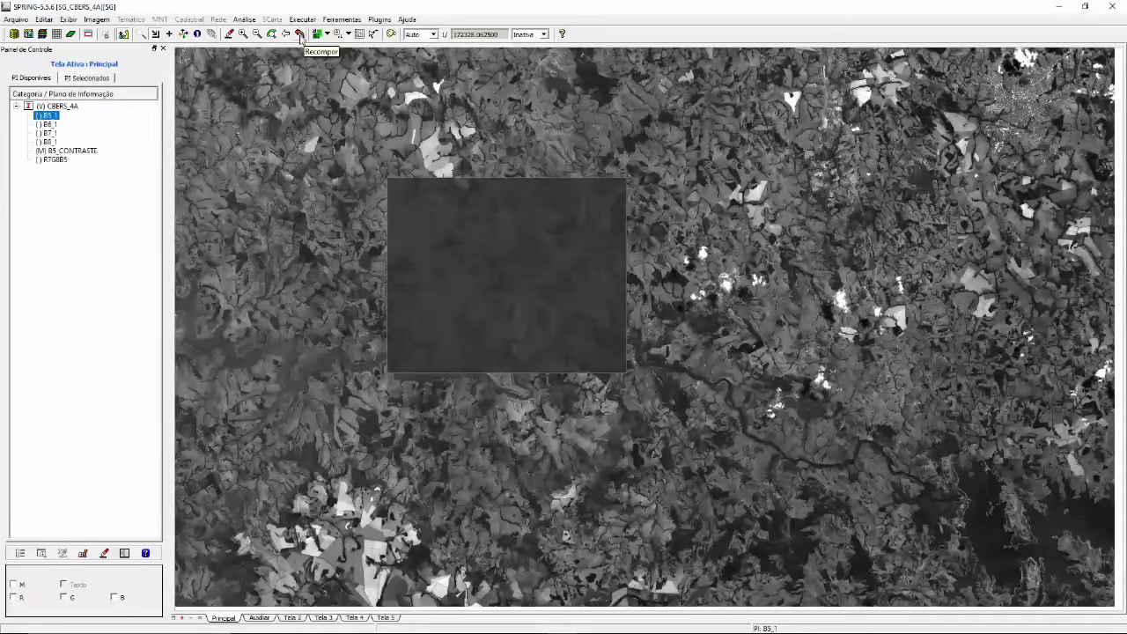
left_click(300, 35)
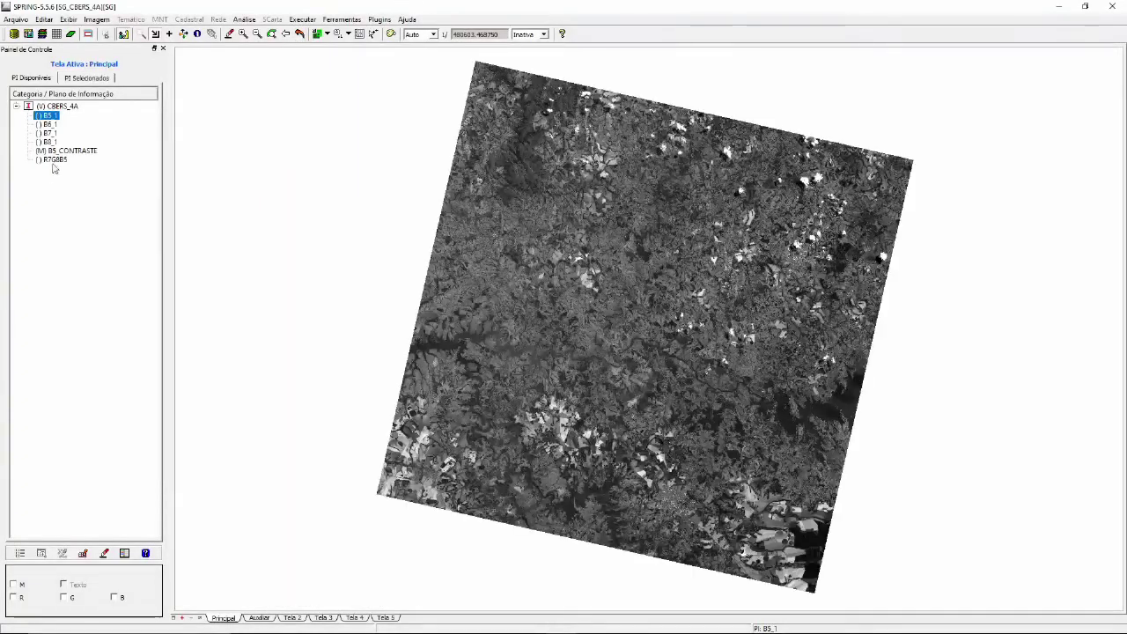
Replace B5_CONTRASTE with B5_1 as the monochrome image on the Principal screen and open the Contrast tool for it
left_click(70, 151)
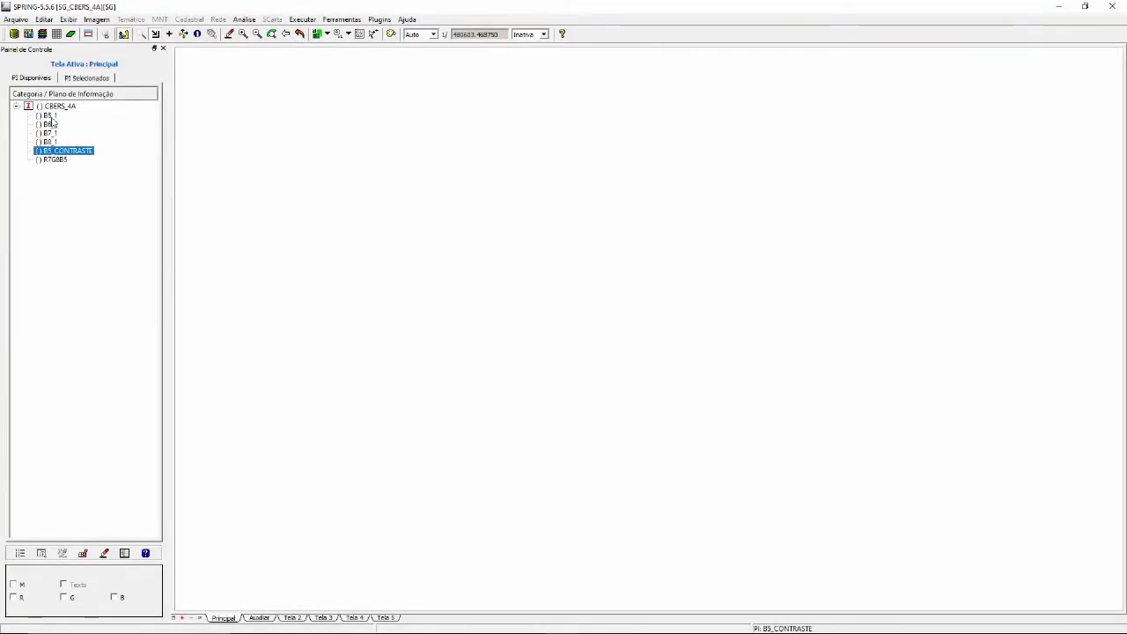
left_click(13, 584)
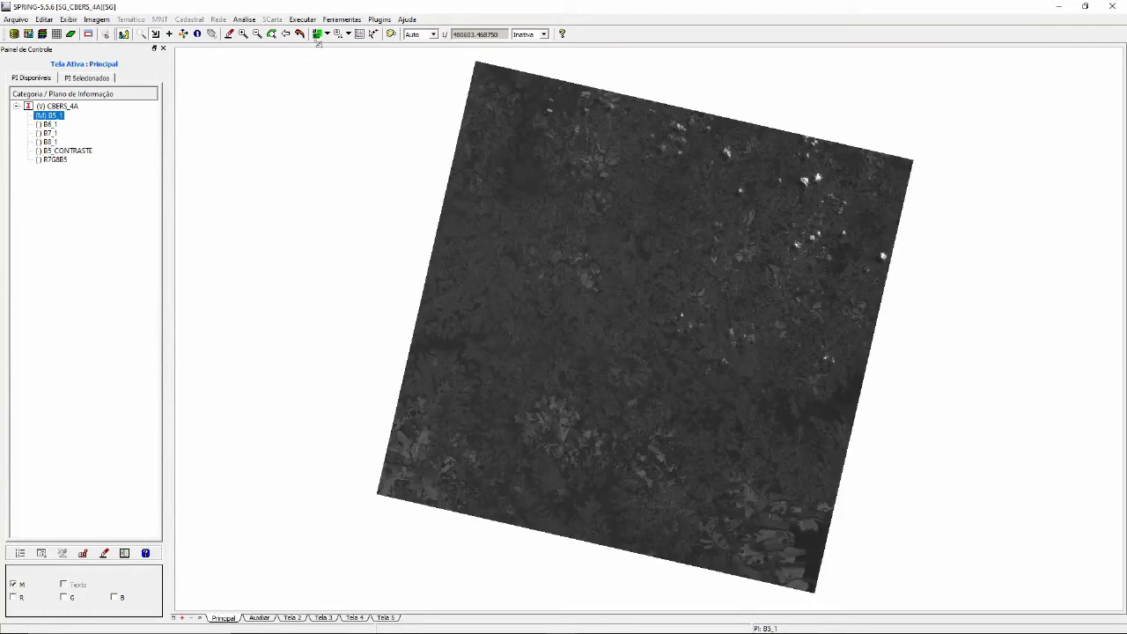
left_click(96, 21)
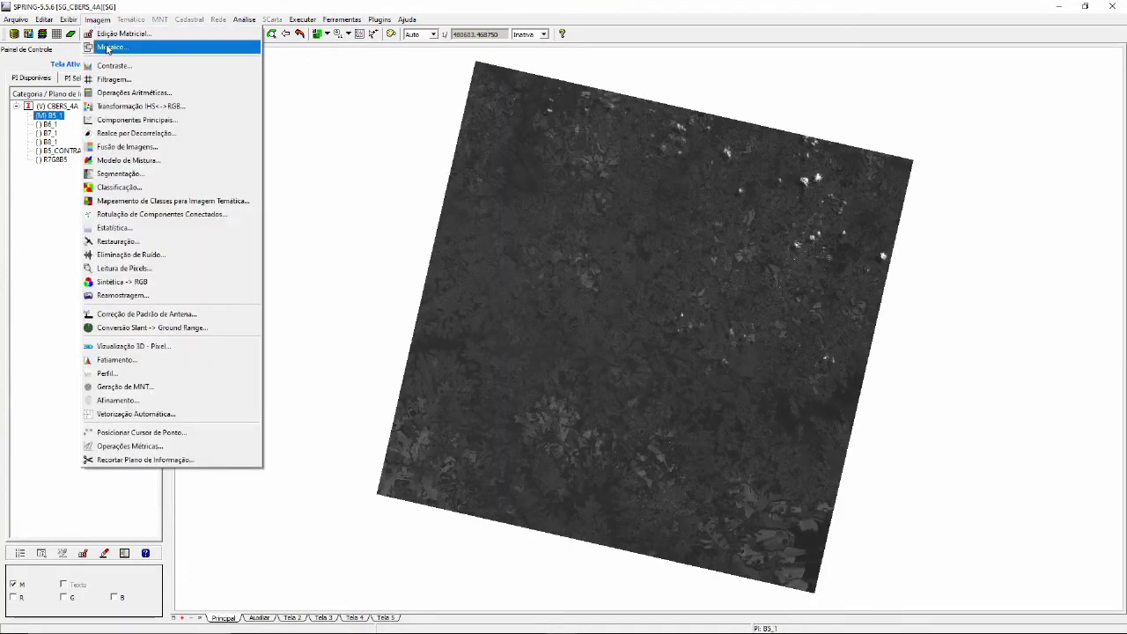
left_click(115, 67)
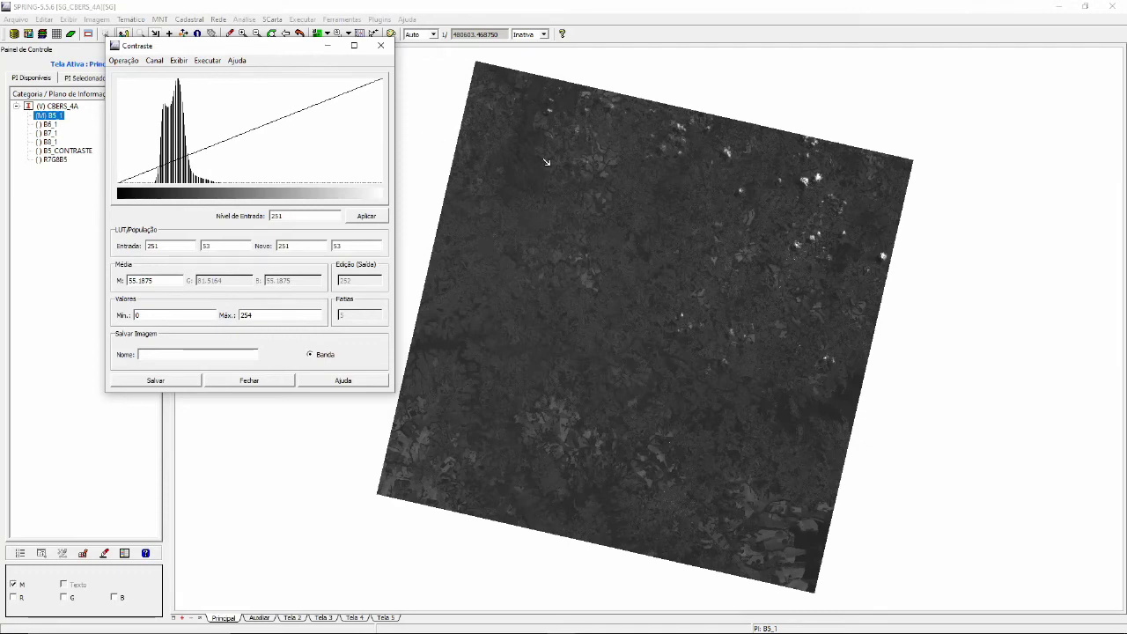
Stretch the contrast of B5_1 with minimum 40 and maximum 93, based on the histogram of the bright field area, and apply it
left_click_drag(563, 224, 713, 370)
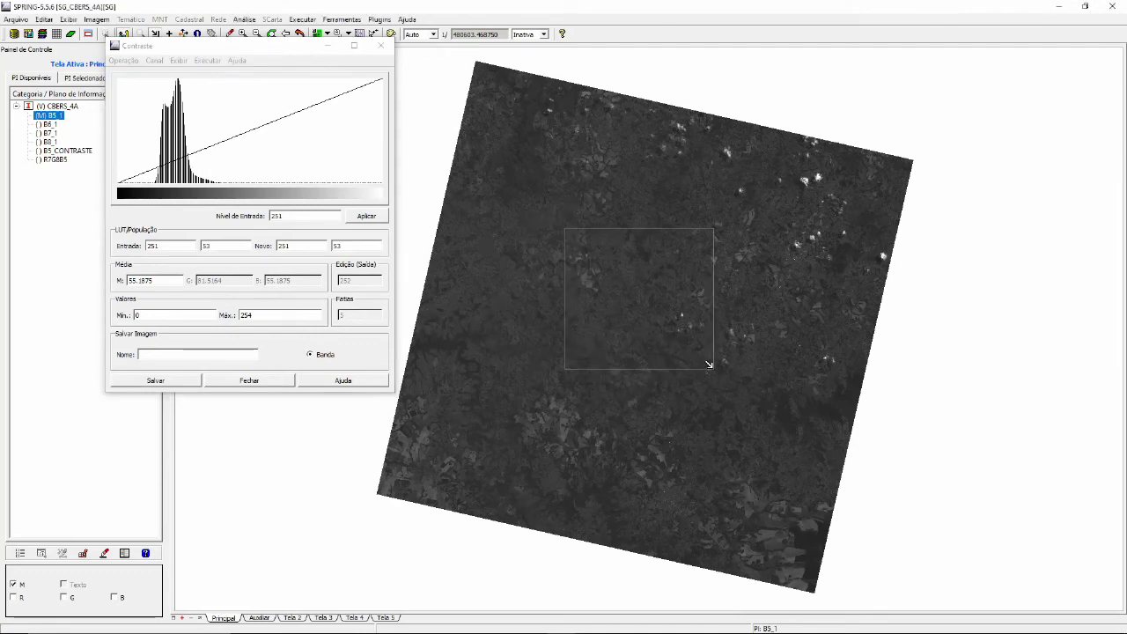
left_click_drag(233, 46, 222, 75)
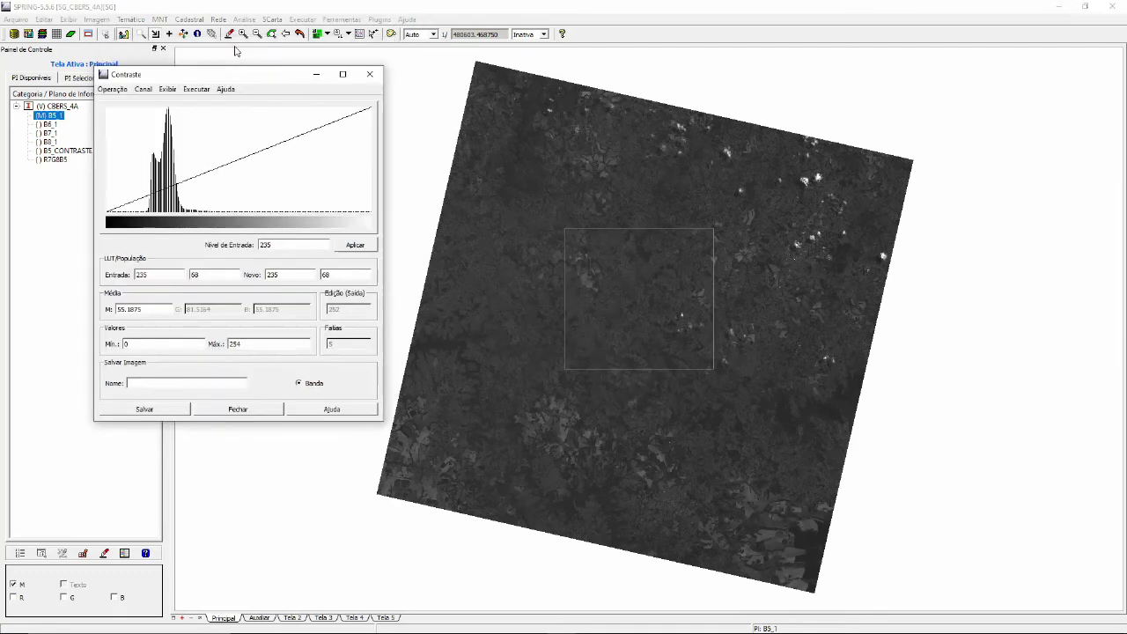
left_click(227, 34)
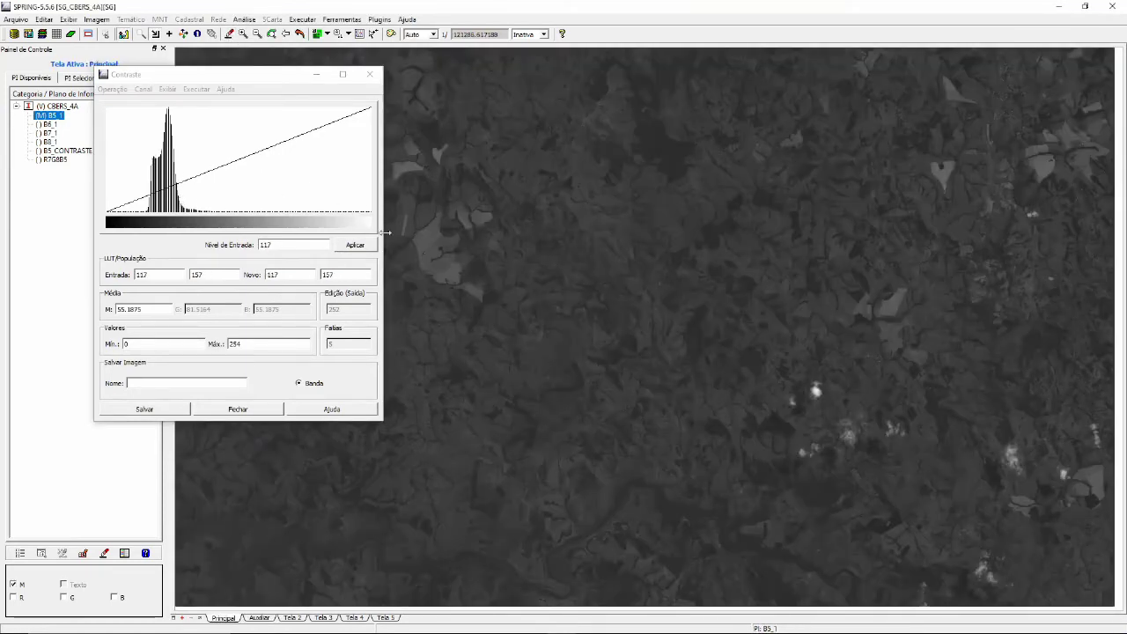
left_click_drag(401, 205, 519, 312)
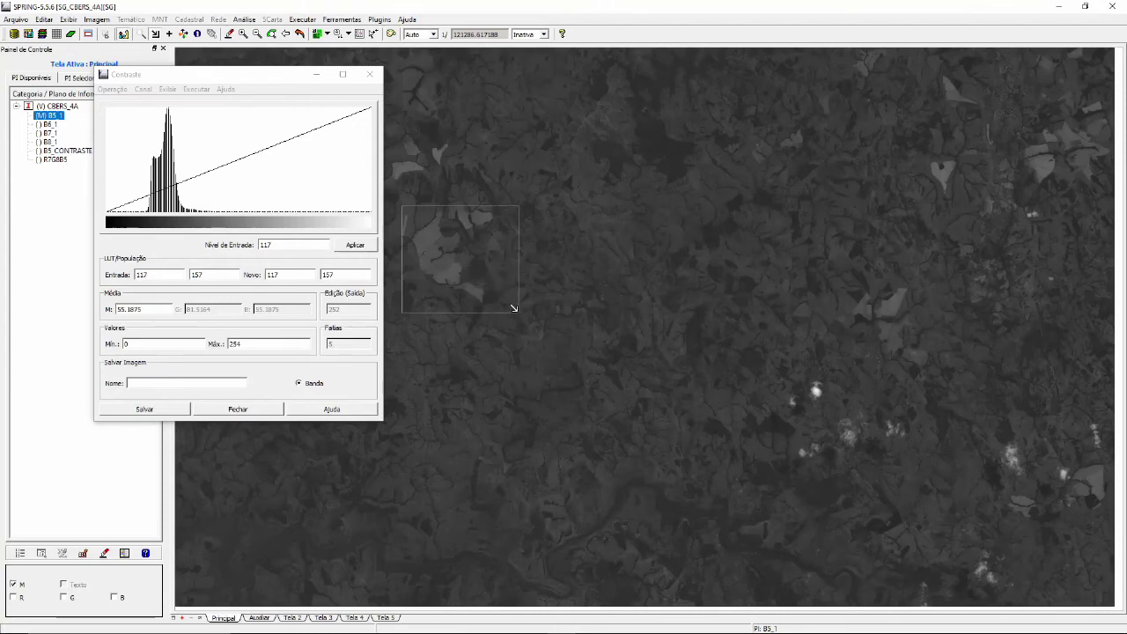
left_click(242, 33)
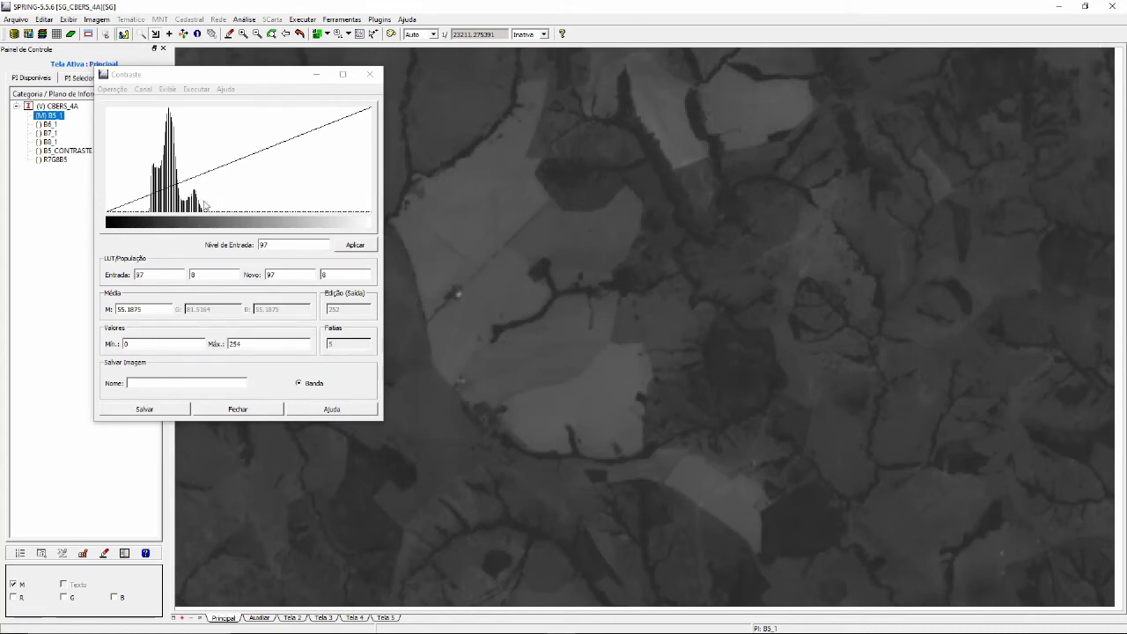
right_click(166, 196)
left_click(149, 209)
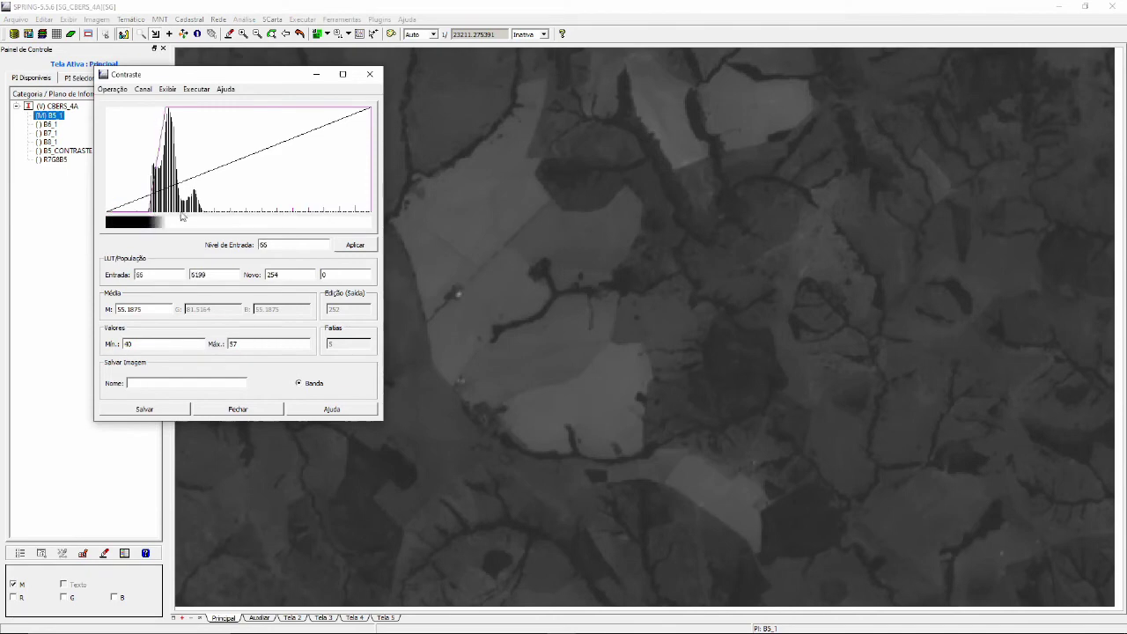
right_click(204, 213)
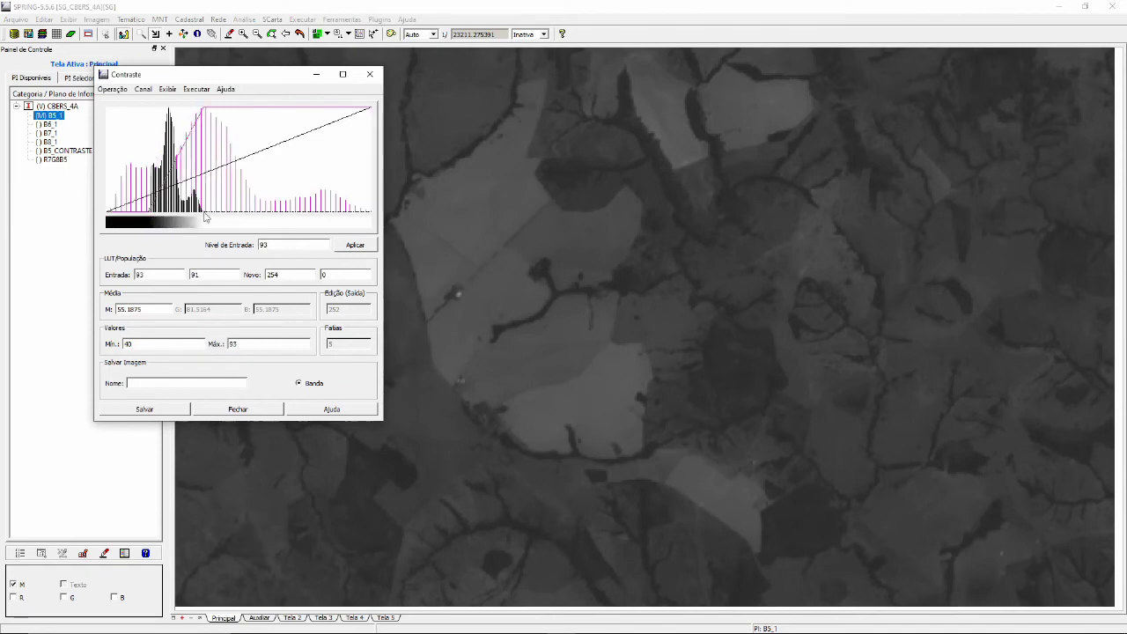
left_click(370, 245)
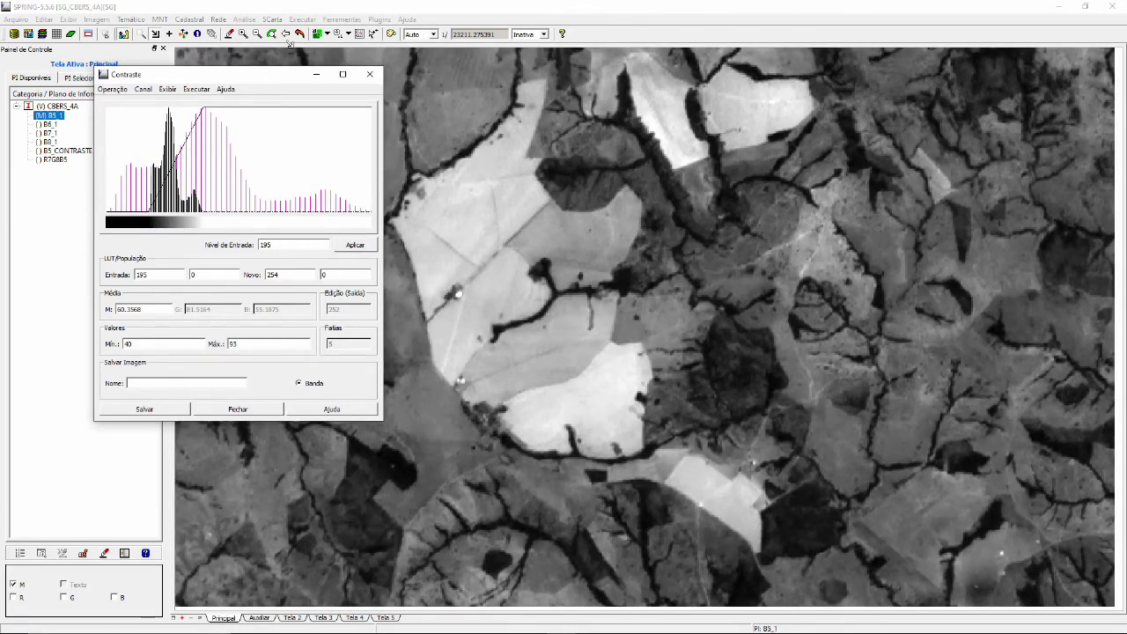
Readjust the B5_1 stretch to minimum 37 and maximum 95, based on the urban area in the lower part of the scene, and apply it
left_click(301, 35)
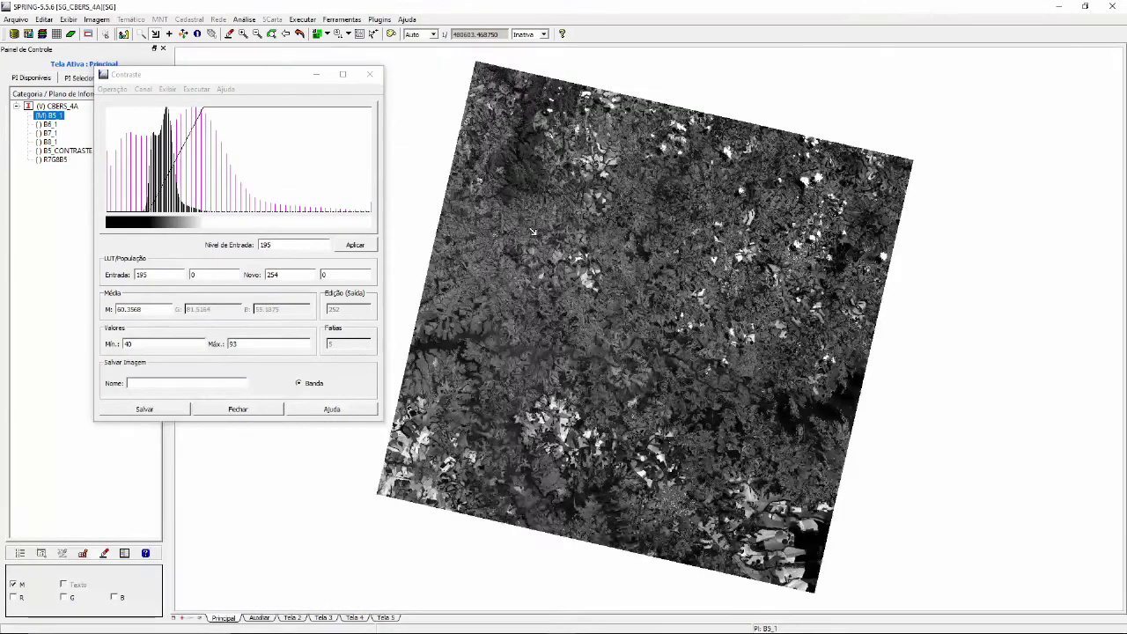
left_click(316, 198)
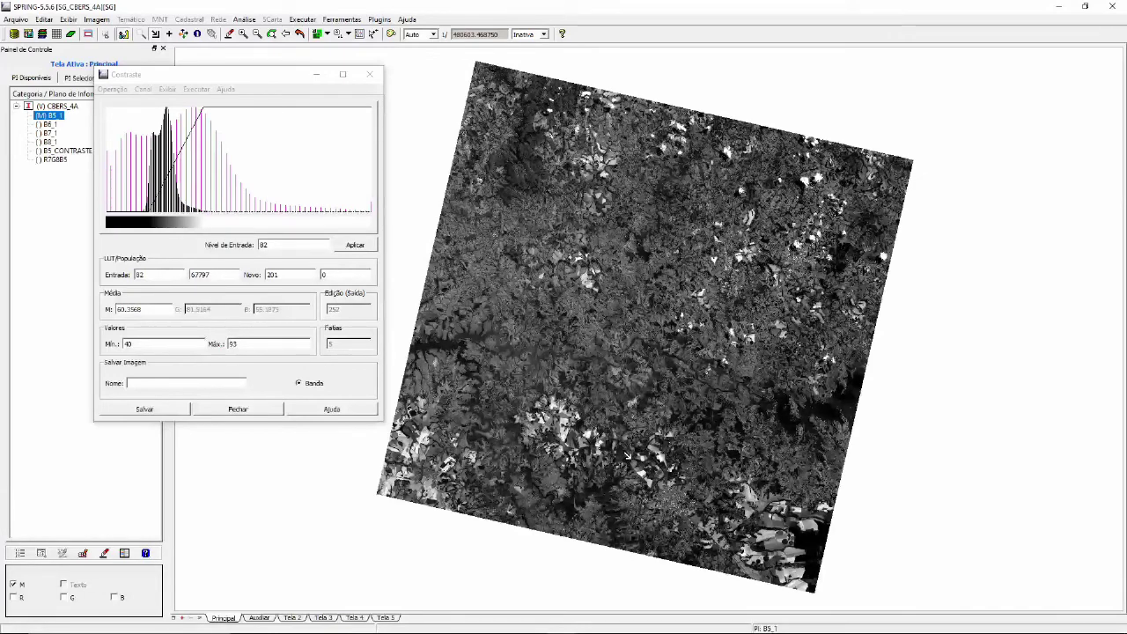
left_click_drag(629, 459, 709, 532)
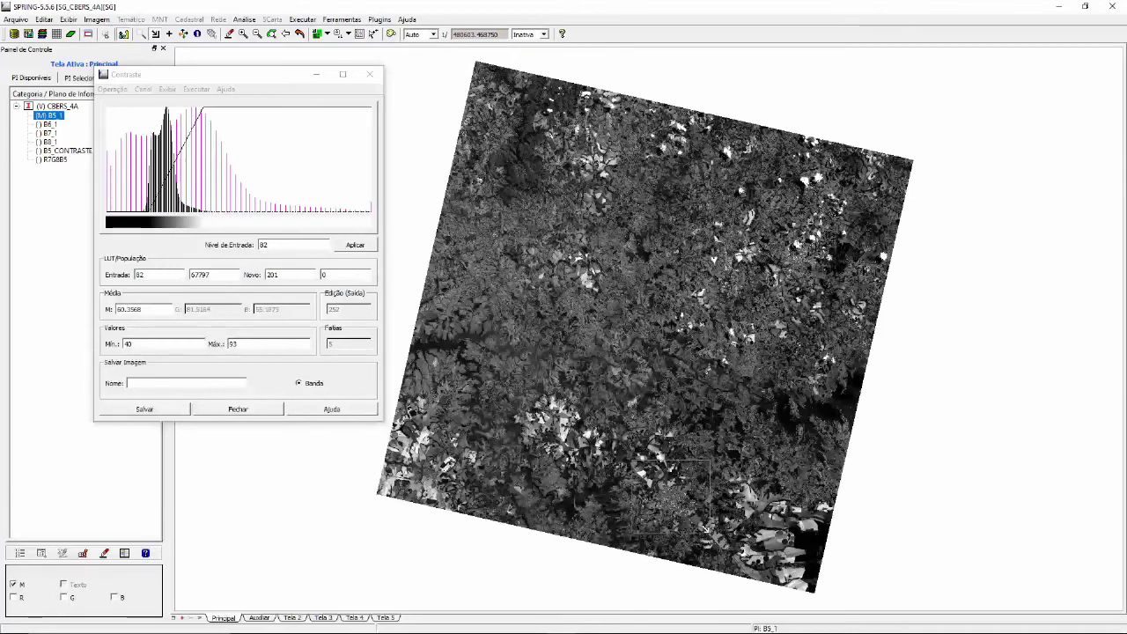
left_click(230, 35)
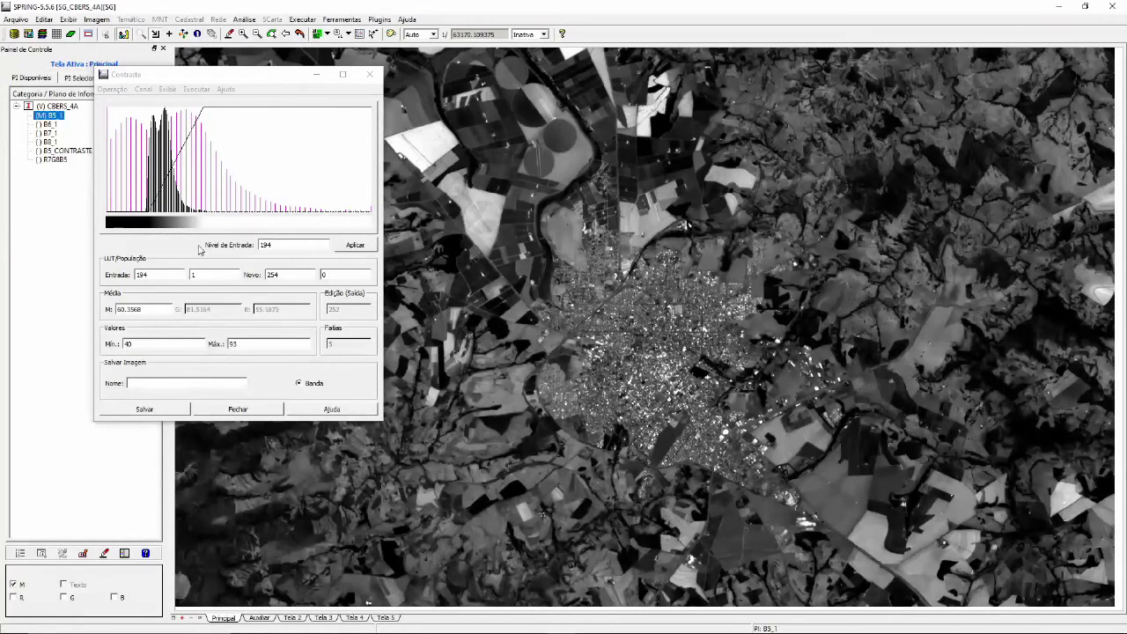
left_click(148, 214)
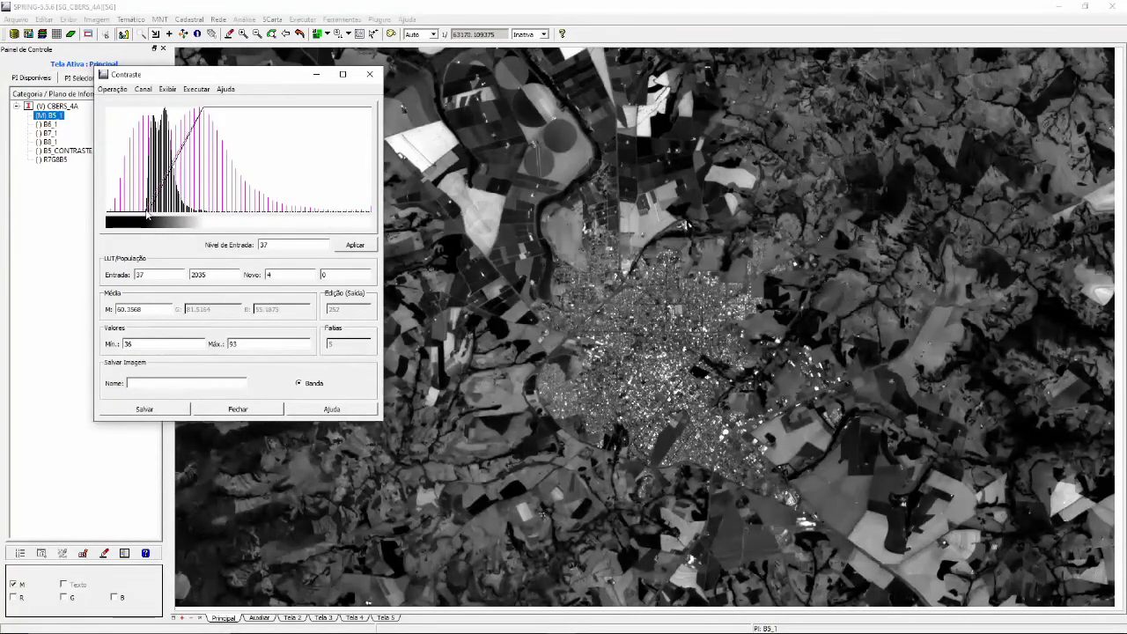
left_click(207, 217)
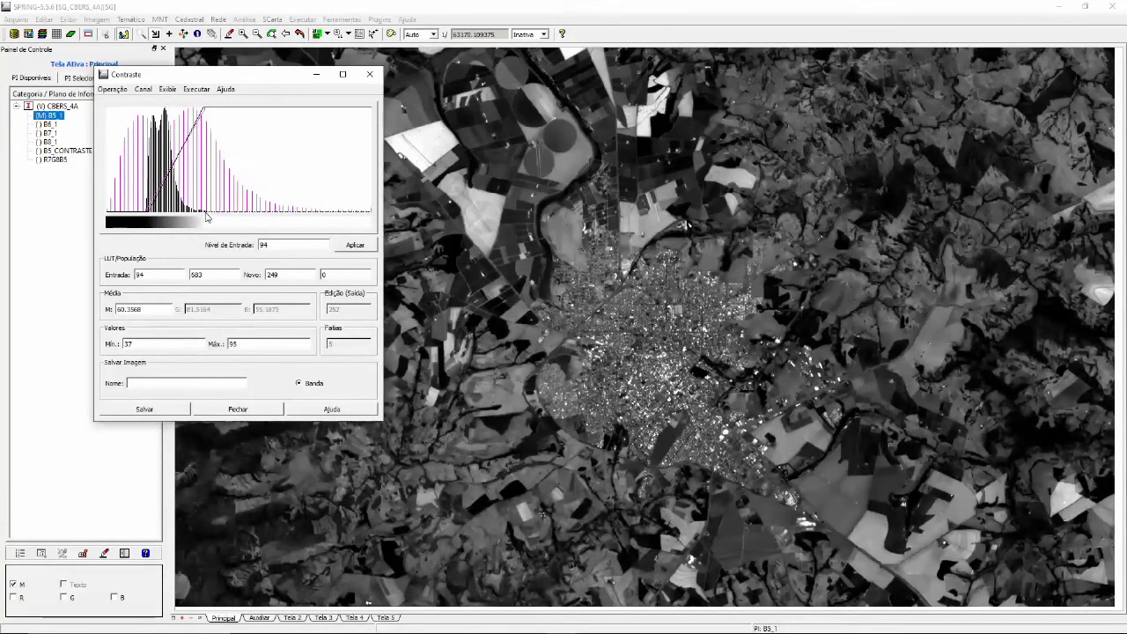
left_click(359, 248)
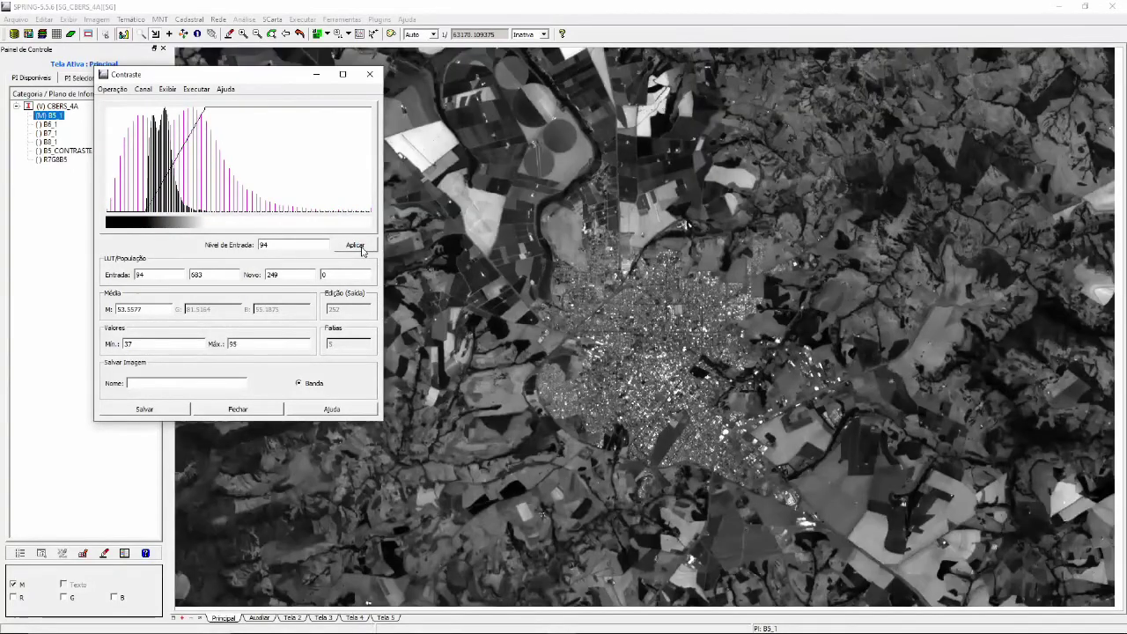